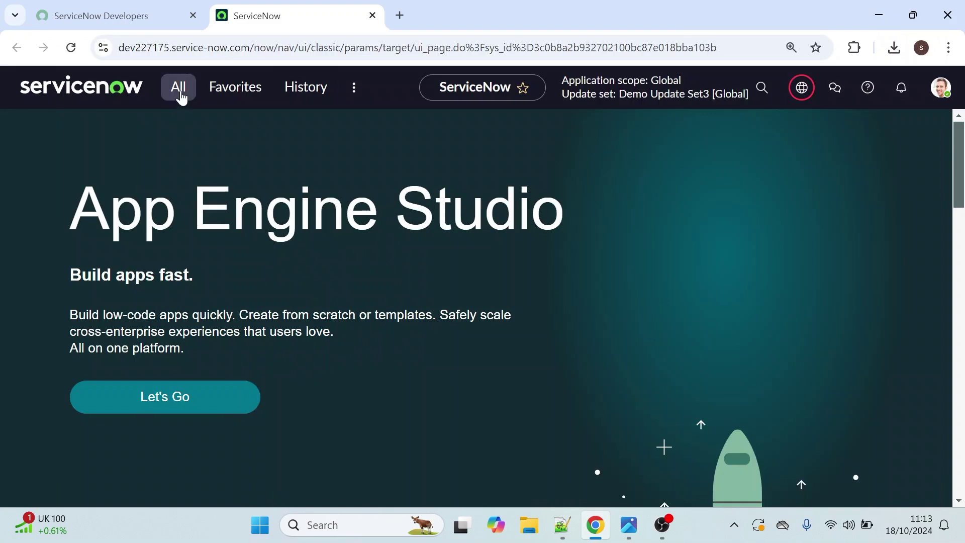
Open the All applications navigator from the App Engine Studio home page's top bar.
click(179, 91)
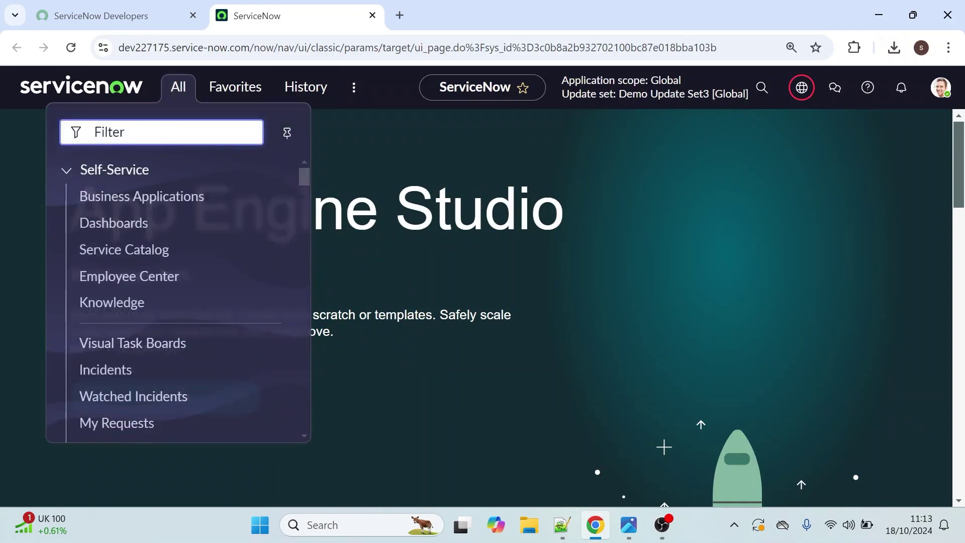
Filter the navigator for 'local u' and open Local Update Sets in a new tab.
text(local u)
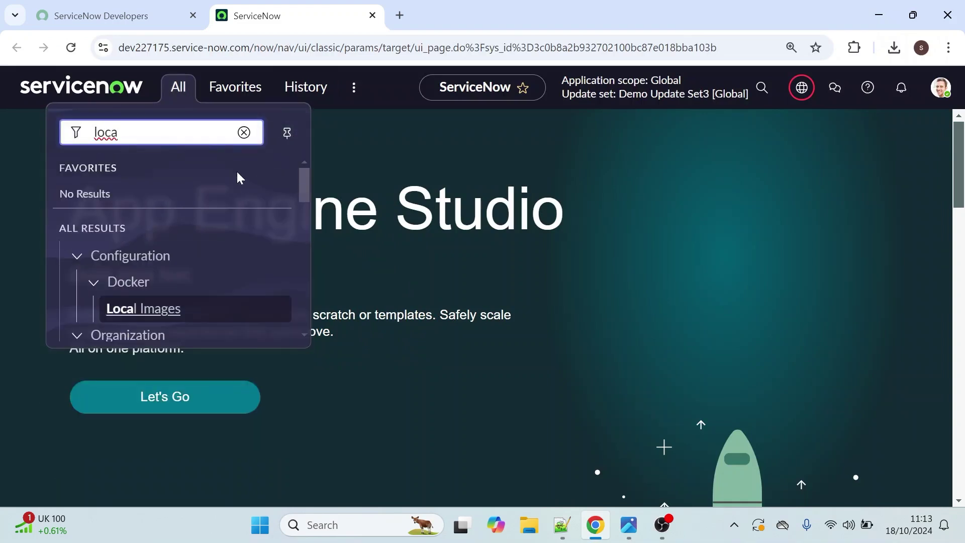
middle_click(181, 282)
click(468, 8)
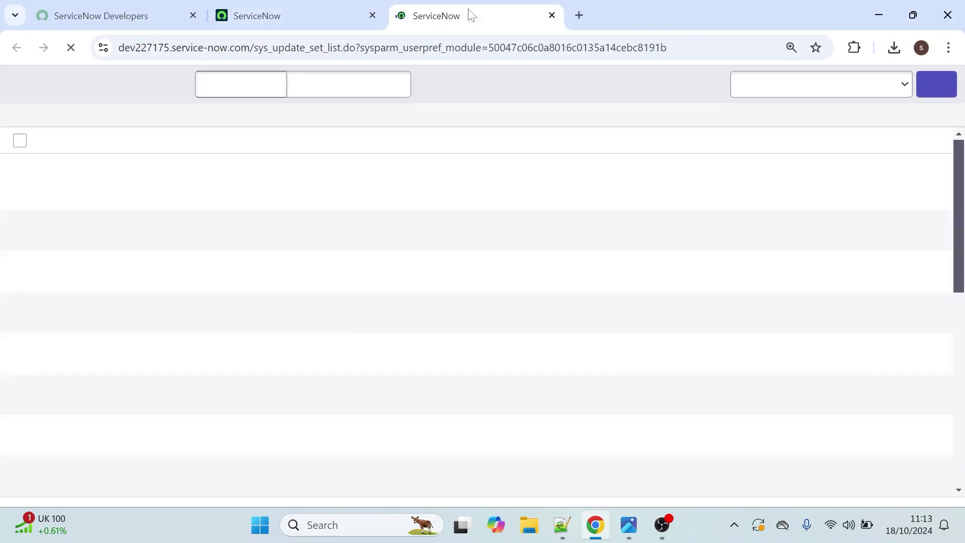
Open Demo Update Set3 from the 18-record list in its own tab, then return home.
scroll(243, 319, down, 10)
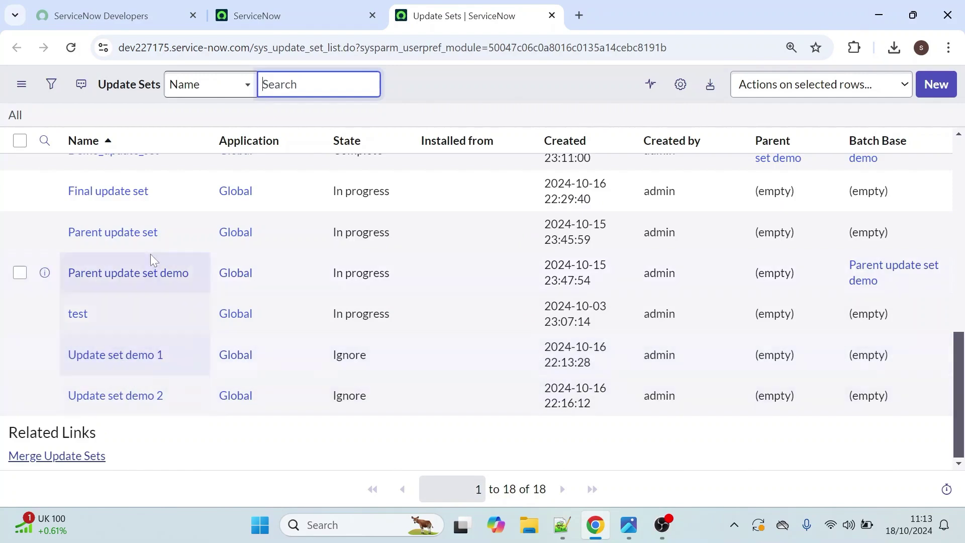
drag(956, 428, 923, 352)
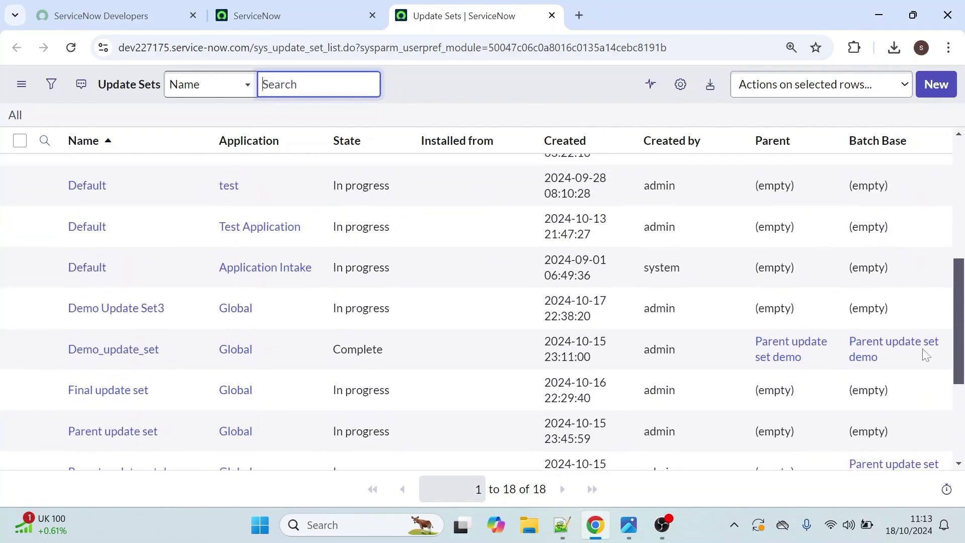
middle_click(110, 326)
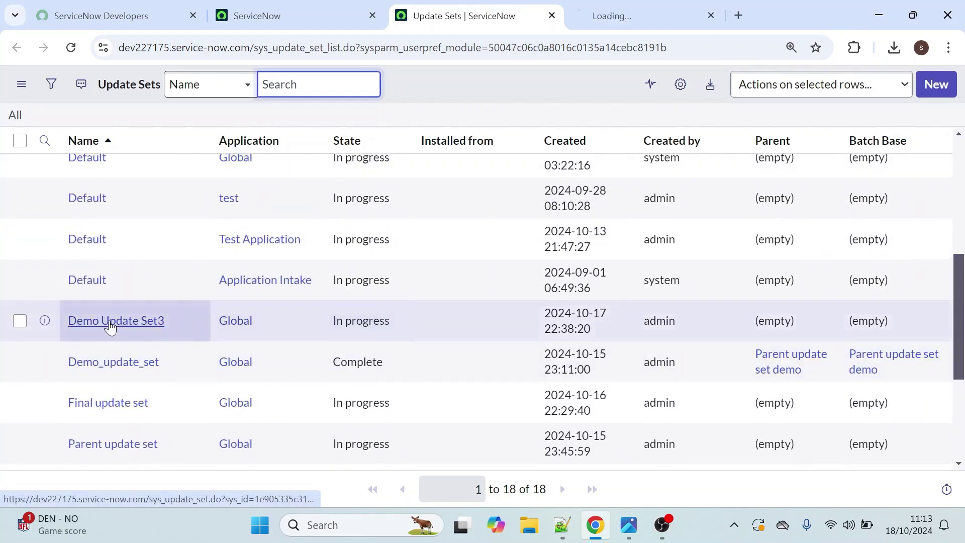
click(600, 13)
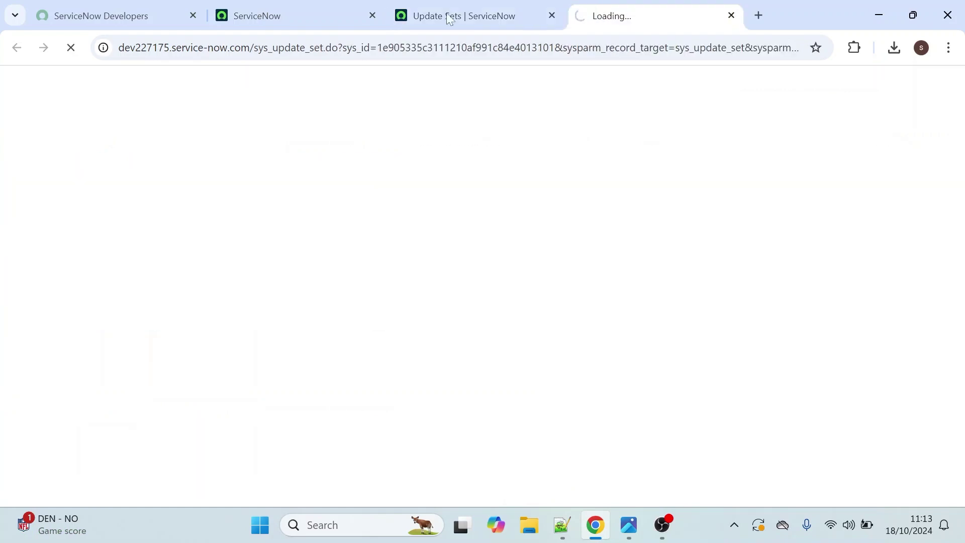
click(318, 11)
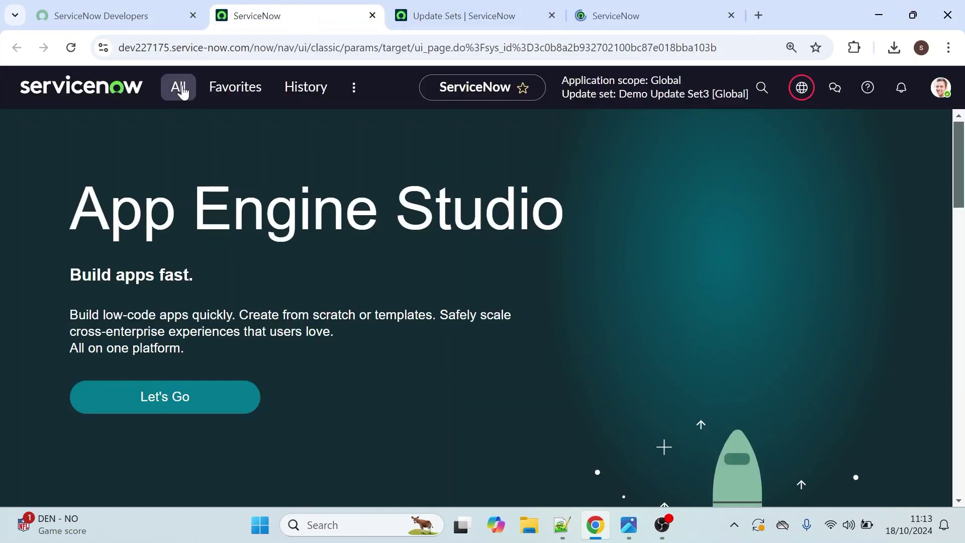
Search the navigator for 'incident' and open the Incidents list in a new tab.
click(178, 89)
text(incident)
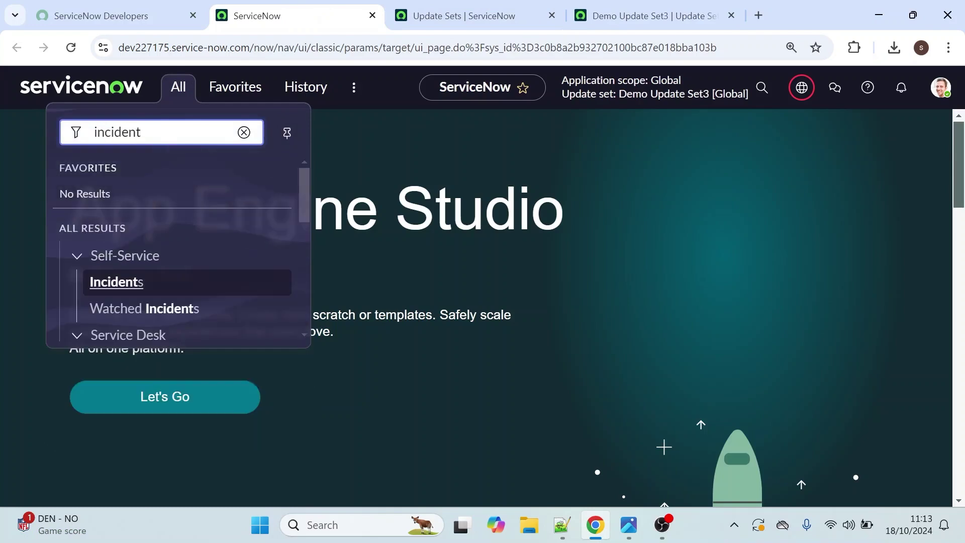
scroll(306, 252, down, 3)
middle_click(92, 302)
On Demo Update Set3, review its single customer update: the Demo CS client script.
click(677, 23)
drag(676, 22, 523, 23)
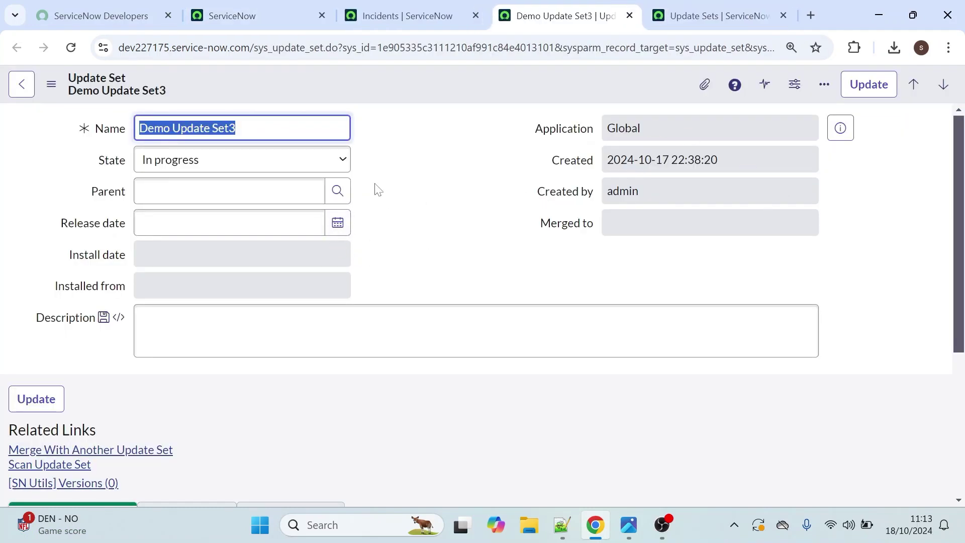
scroll(960, 148, down, 5)
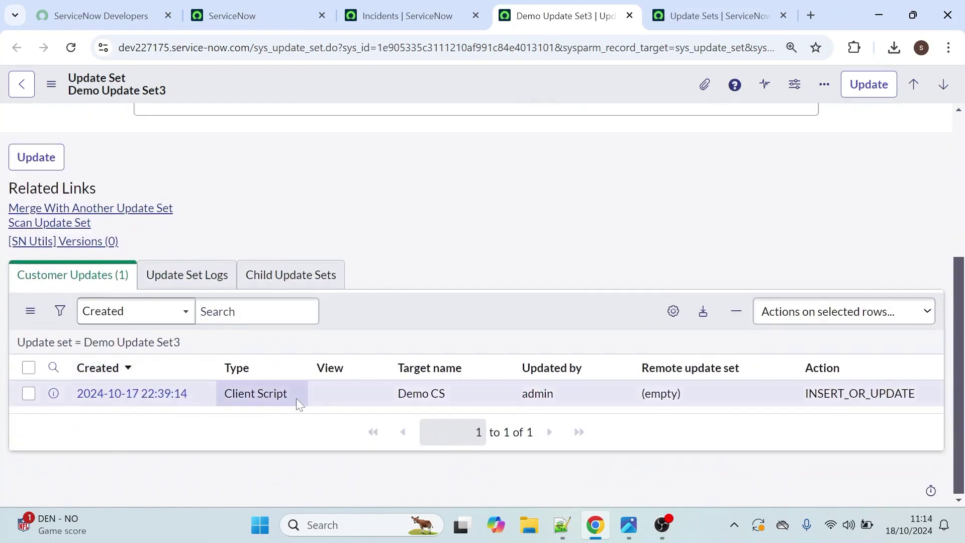
triple_click(295, 398)
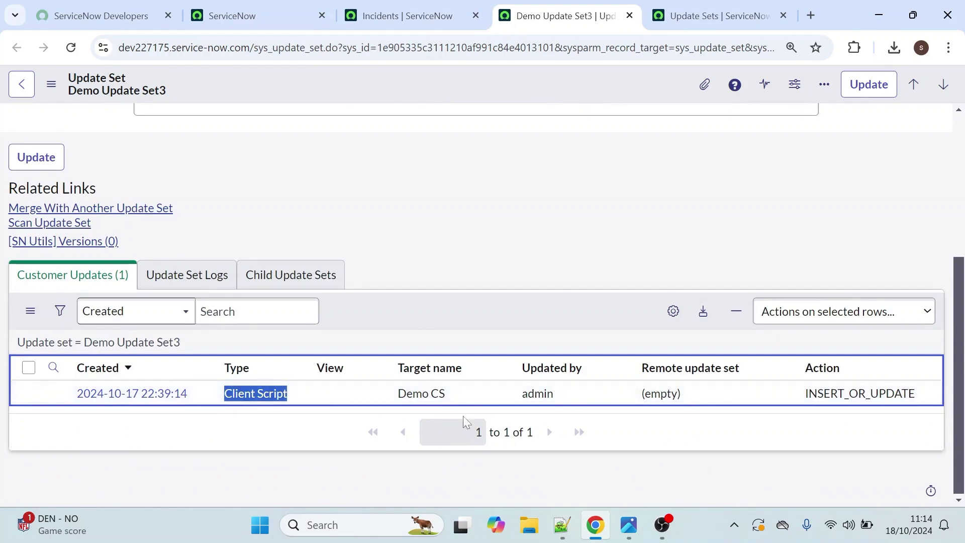
drag(457, 394, 406, 393)
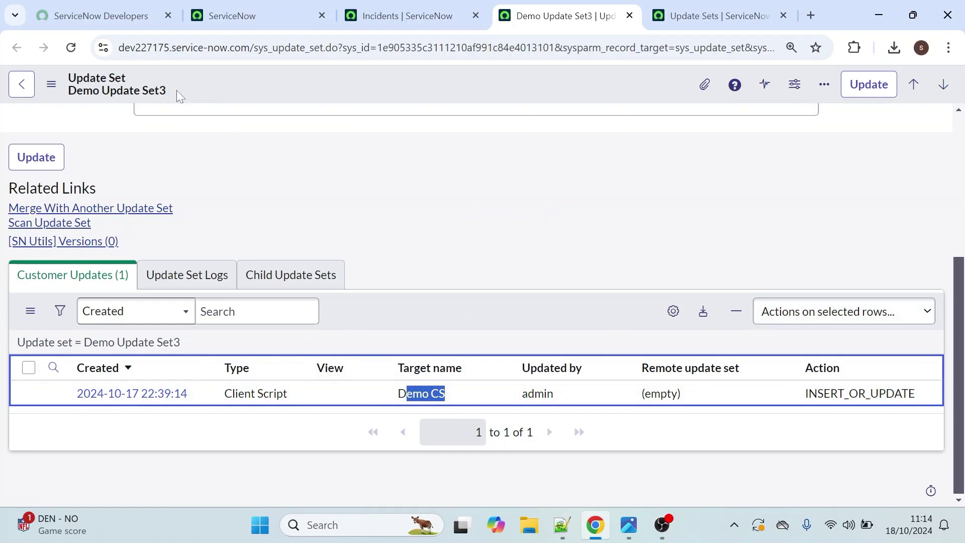
drag(179, 92, 70, 93)
drag(962, 316, 952, 134)
Open incident INC0010276, acknowledge its 'backout update set' alert, and return to Demo Update Set3.
click(408, 16)
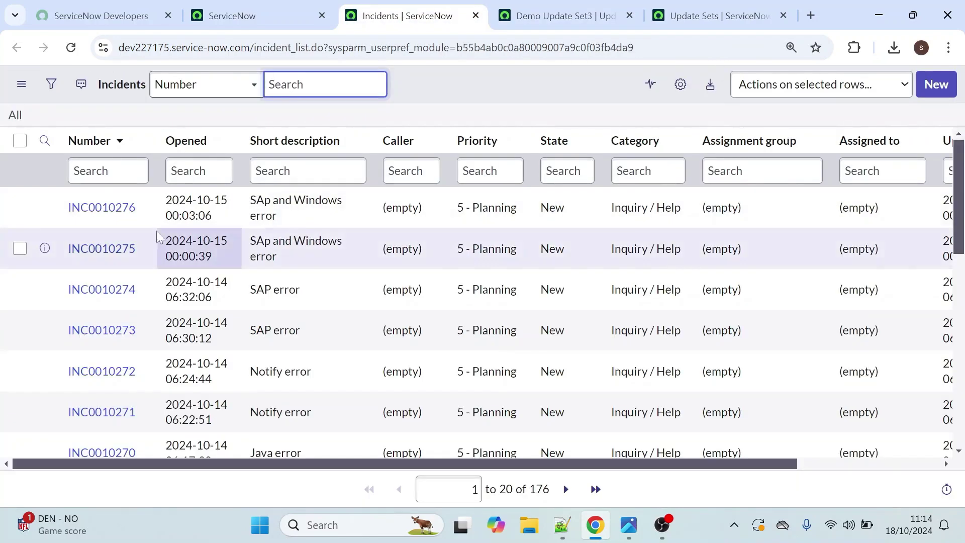
click(110, 213)
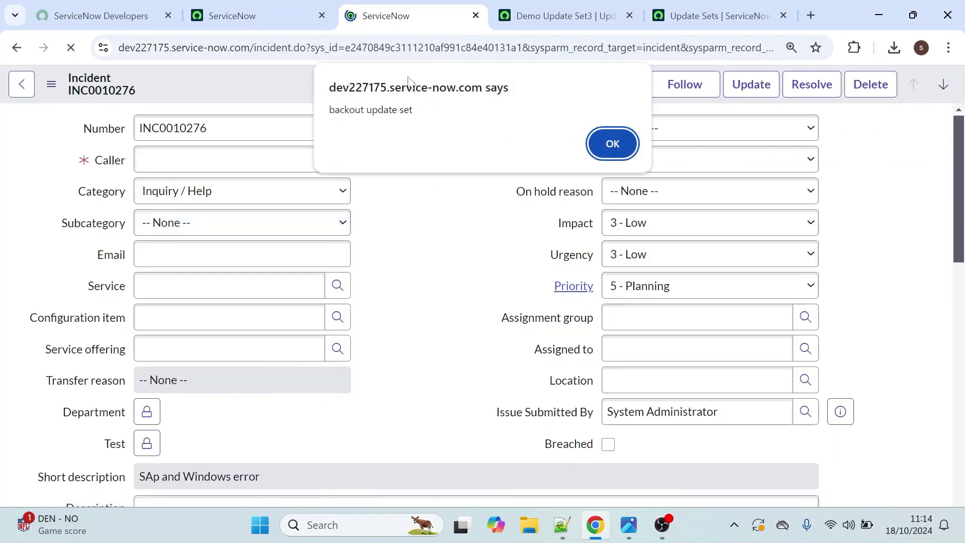
drag(414, 109, 330, 112)
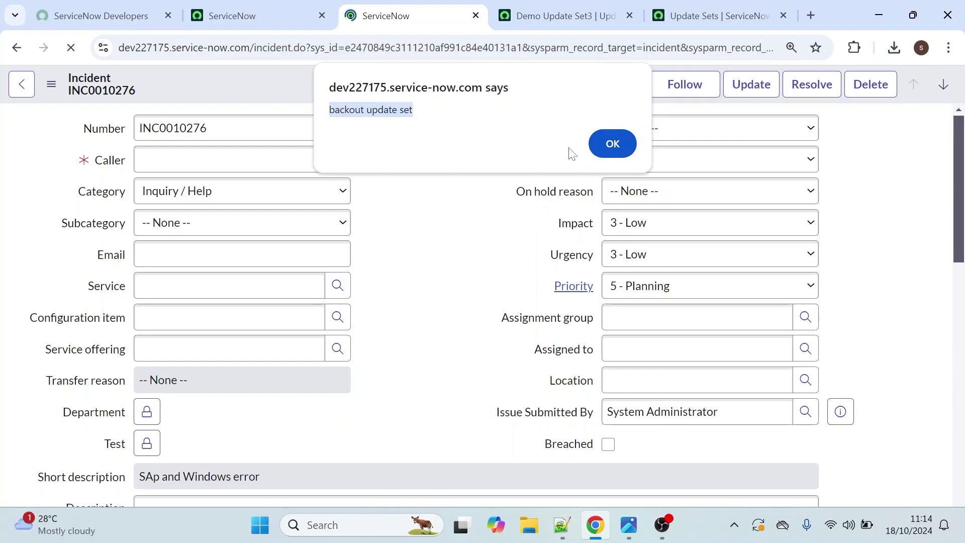
click(609, 147)
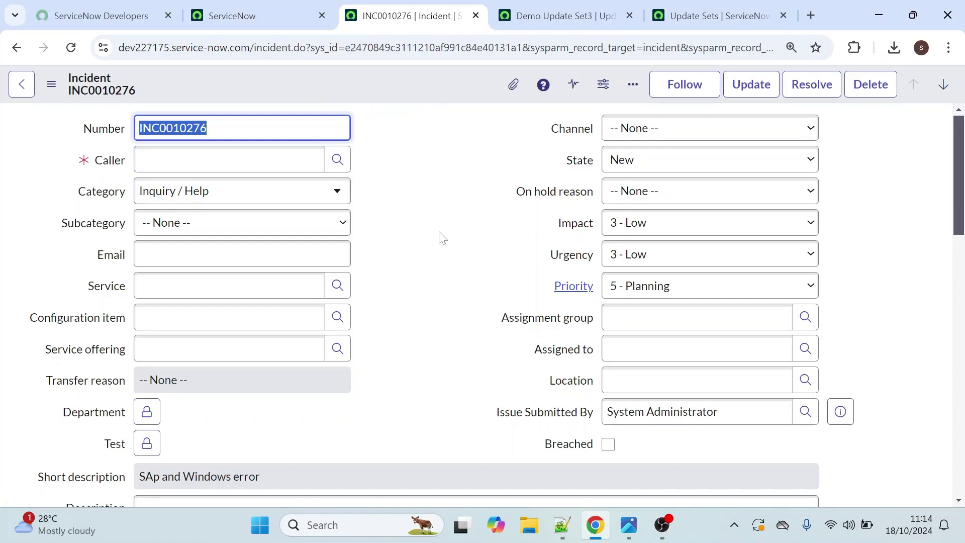
click(529, 11)
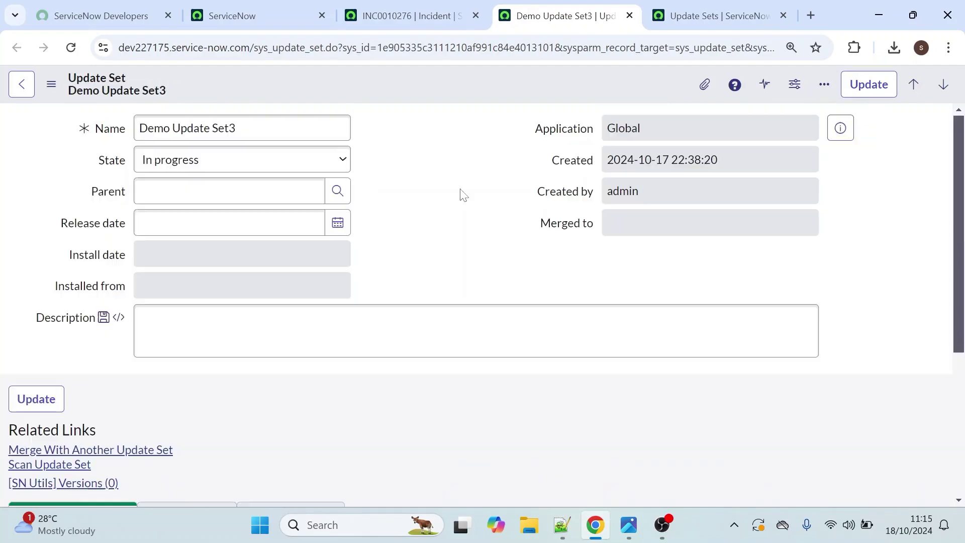
Set Demo Update Set3's State to Complete and save the record.
click(256, 171)
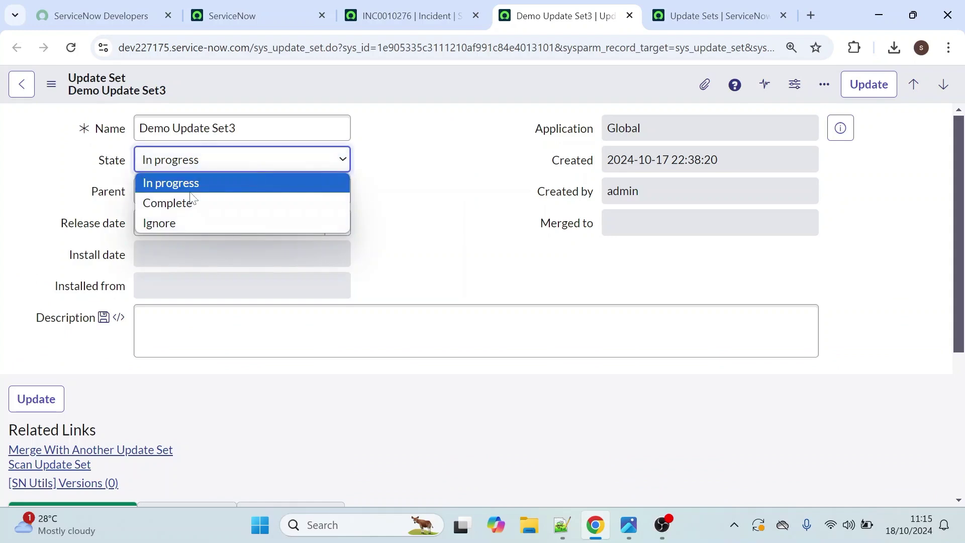
click(170, 208)
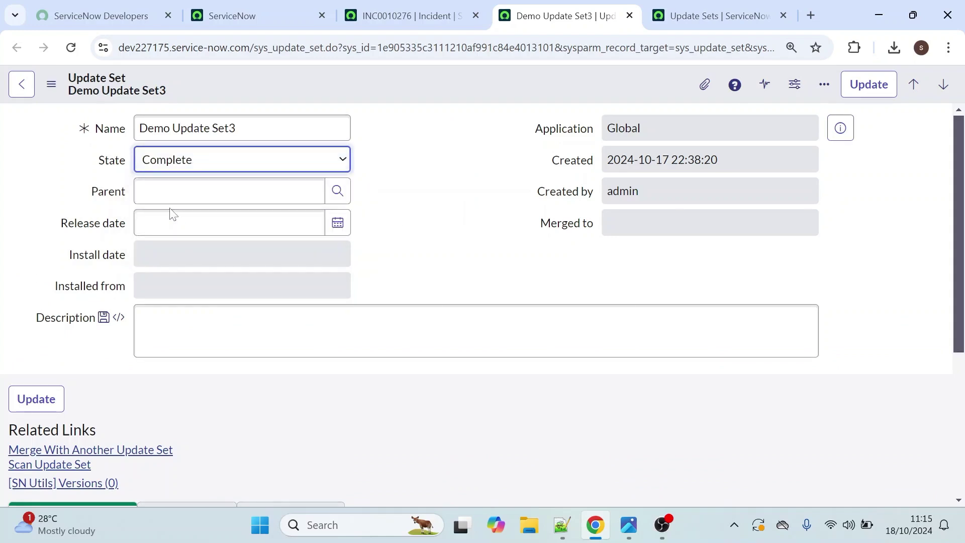
right_click(470, 81)
click(497, 90)
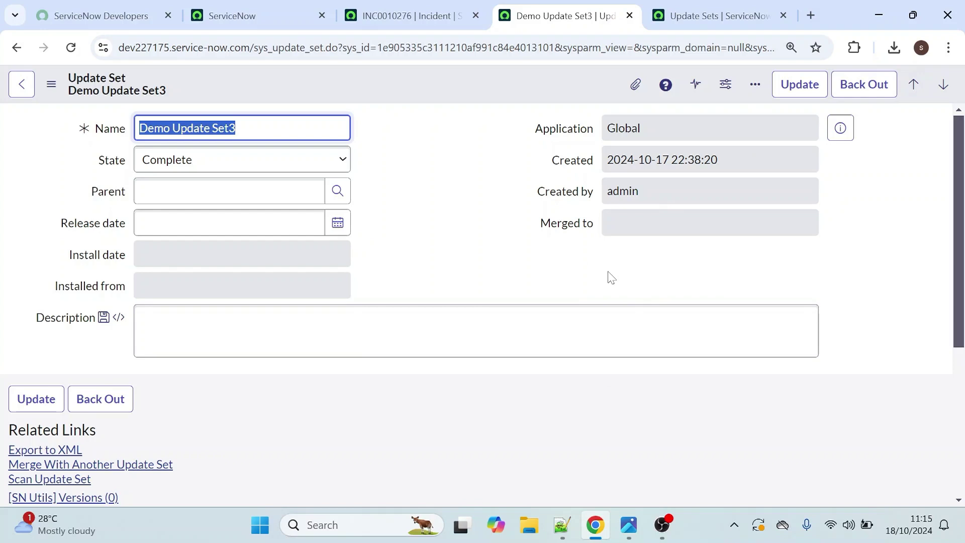
Change the State back to In progress and save again.
click(260, 173)
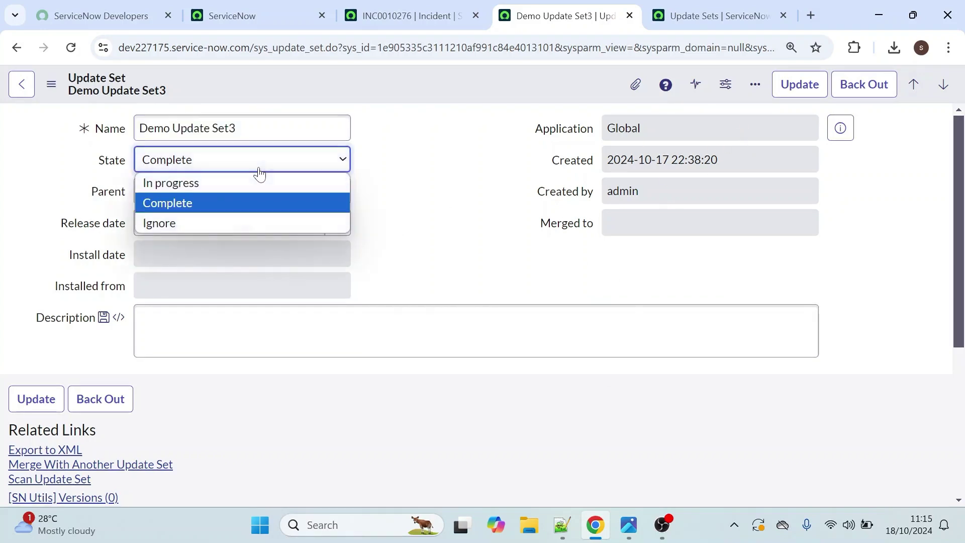
click(196, 187)
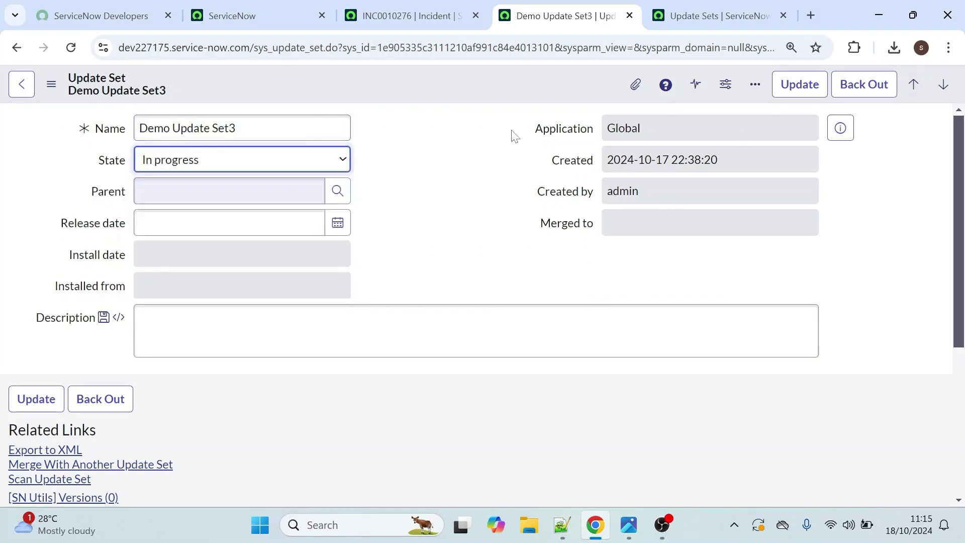
right_click(430, 73)
click(449, 90)
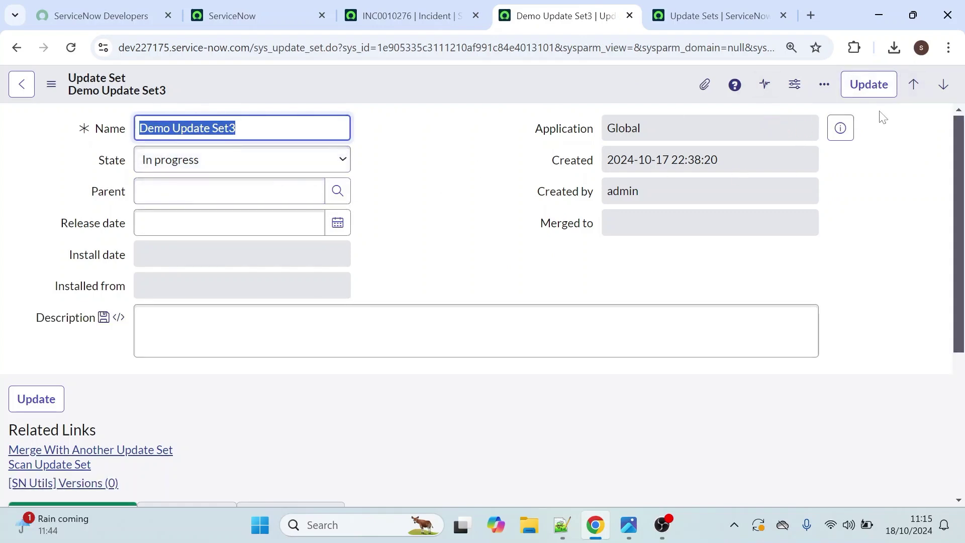
Save Demo Update Set3 with State Ignore and scroll to its Demo CS customer update.
click(334, 238)
click(320, 157)
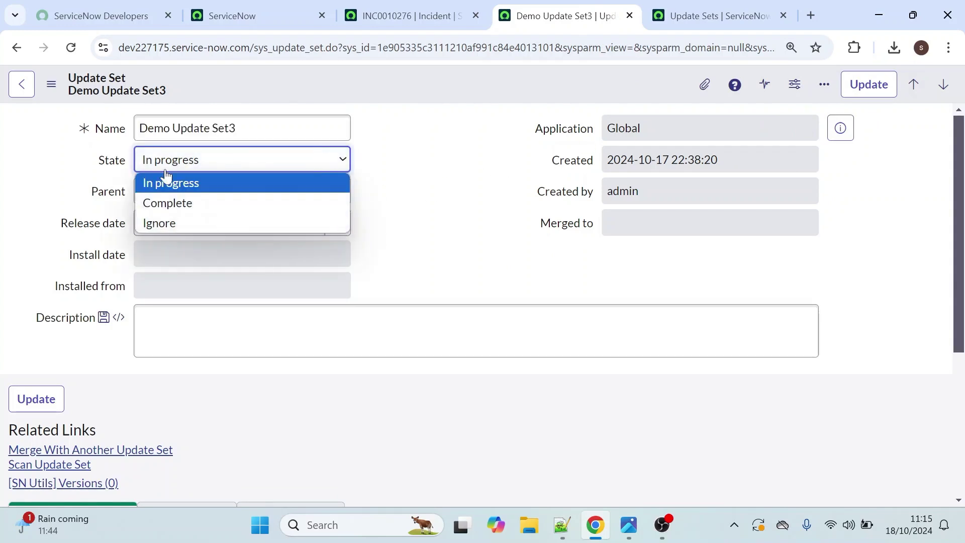
click(182, 223)
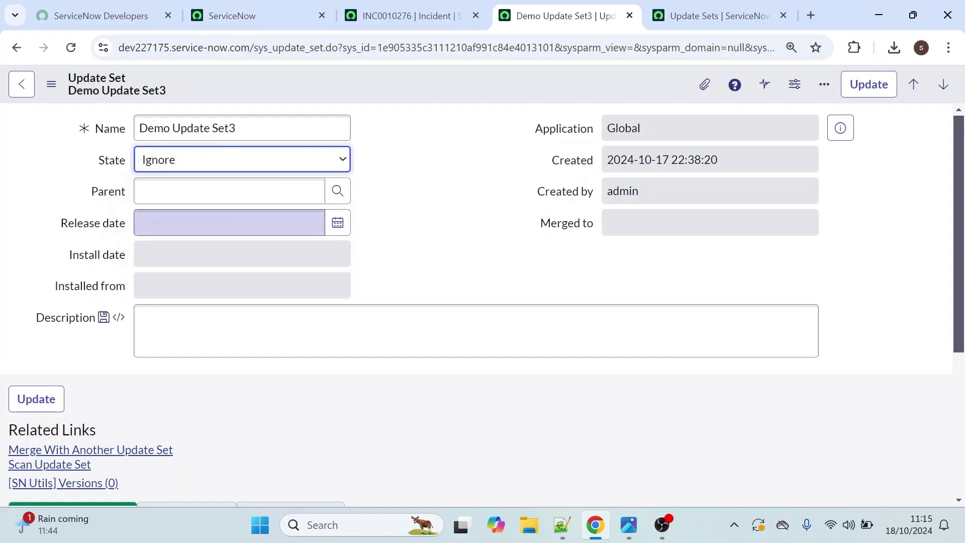
right_click(442, 80)
click(447, 92)
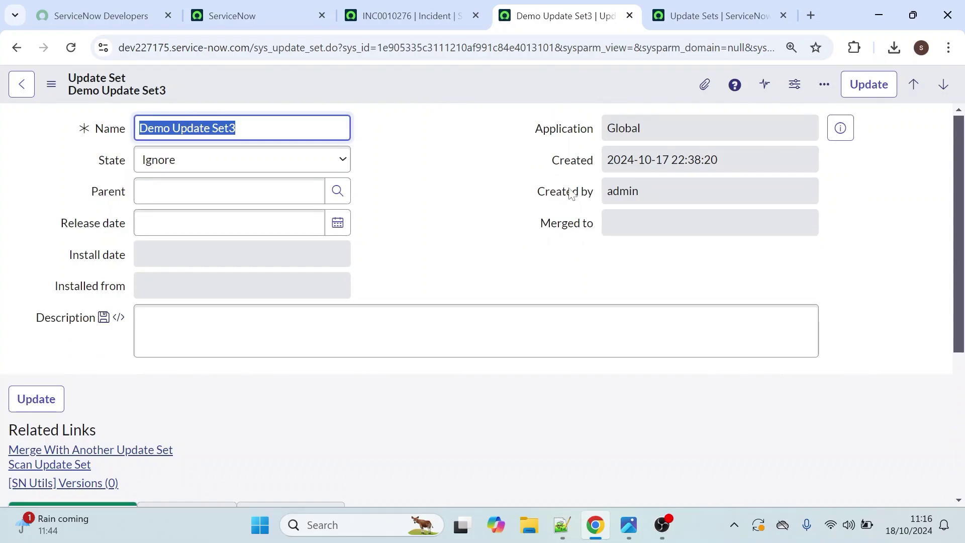
drag(960, 183, 955, 366)
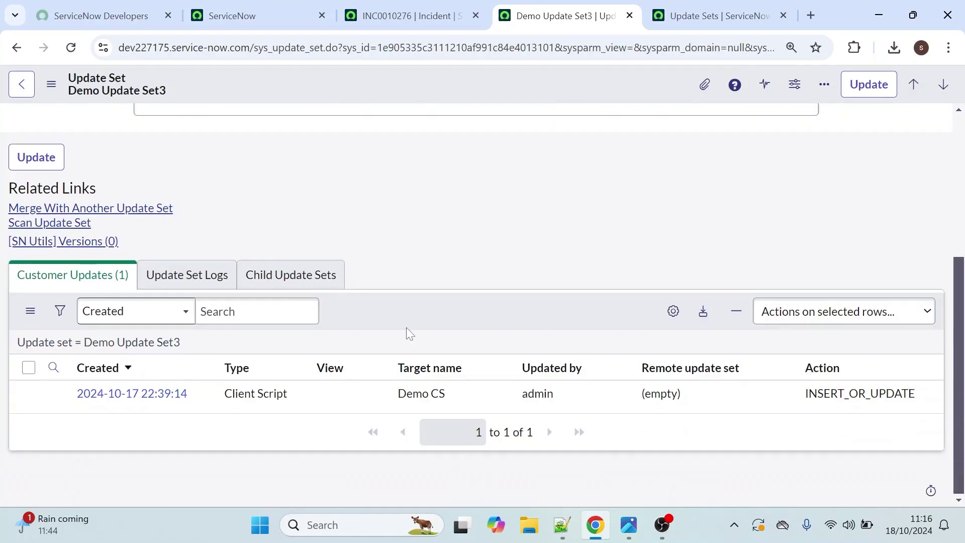
click(385, 15)
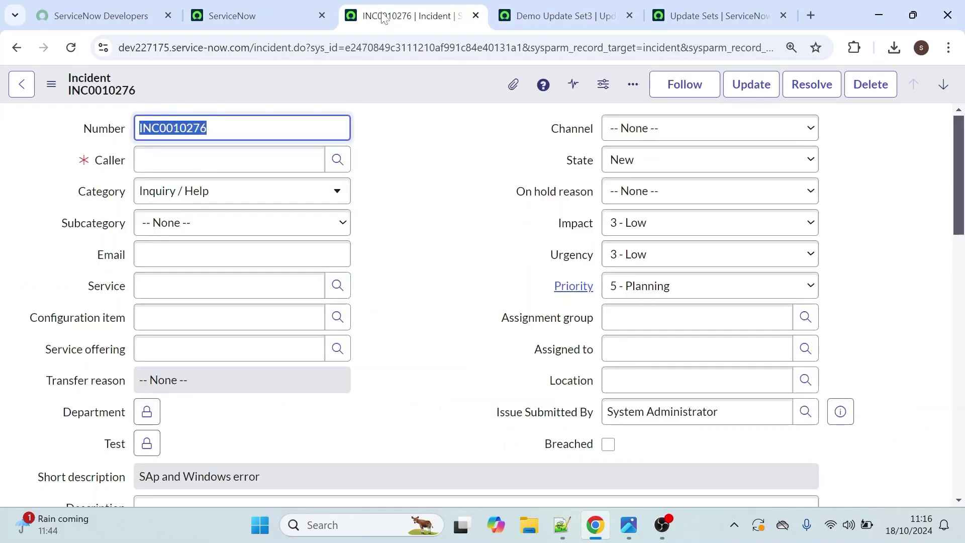
click(72, 50)
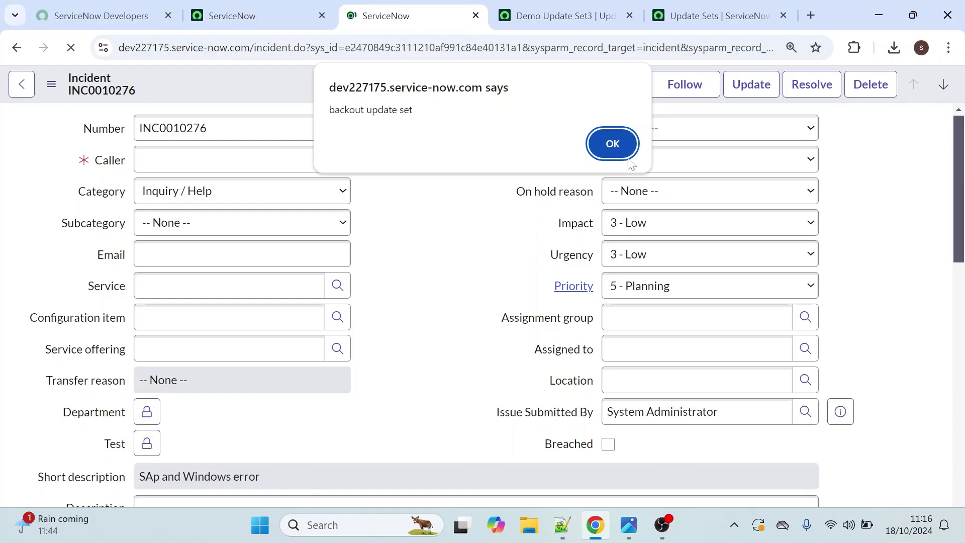
click(613, 144)
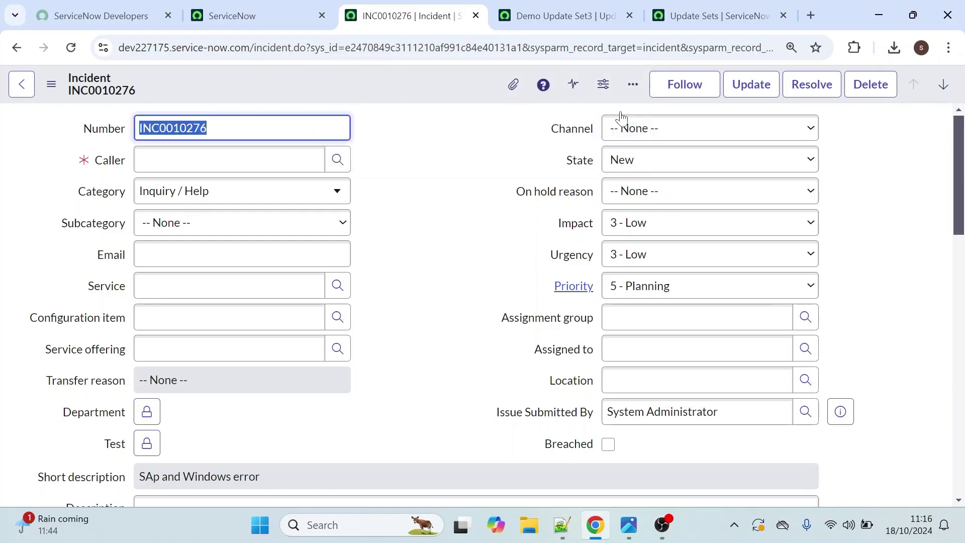
key(ctrl+Tab)
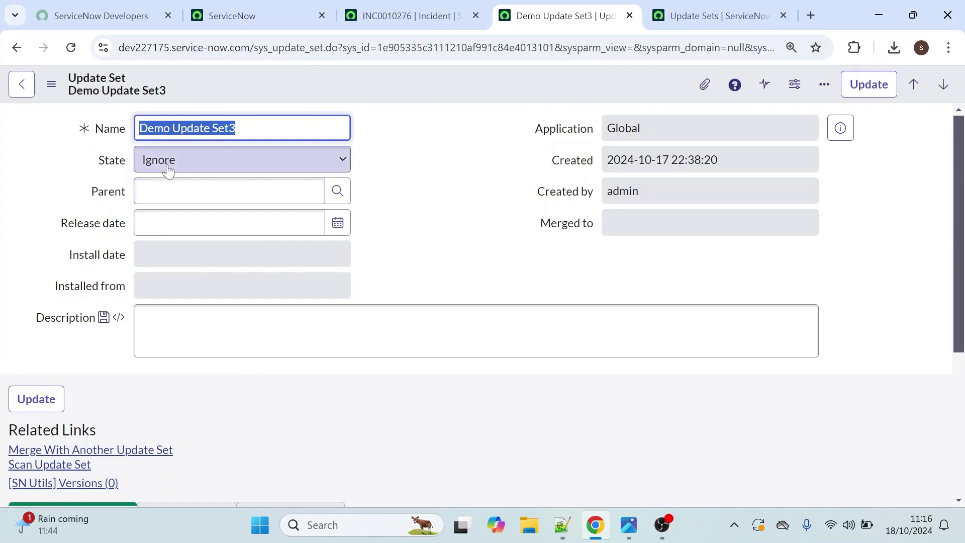
key(ctrl+shift+Tab)
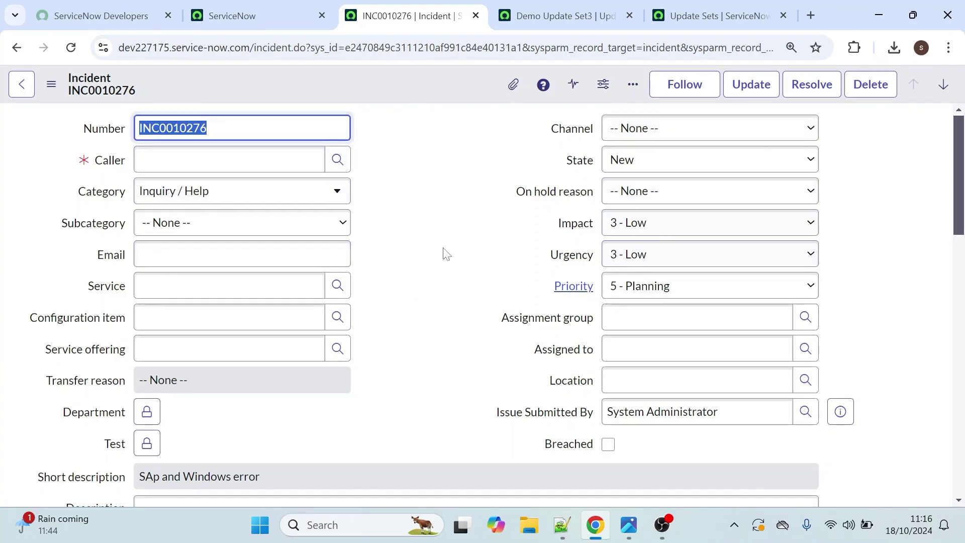
key(ctrl+Tab)
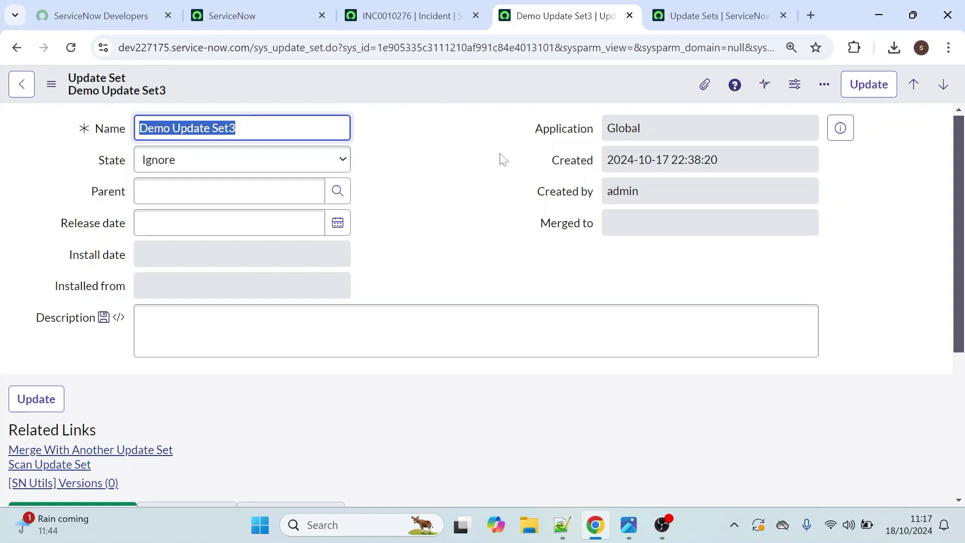
click(400, 20)
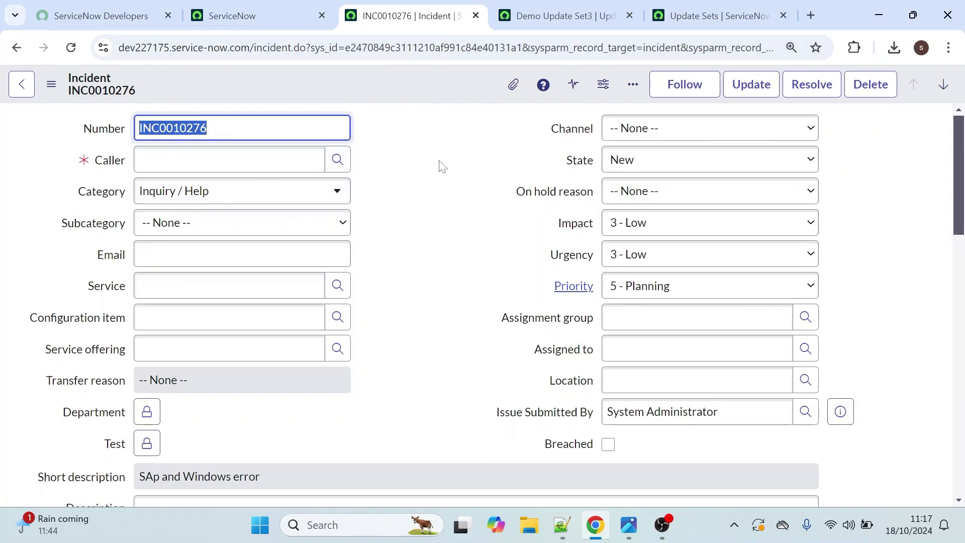
click(547, 18)
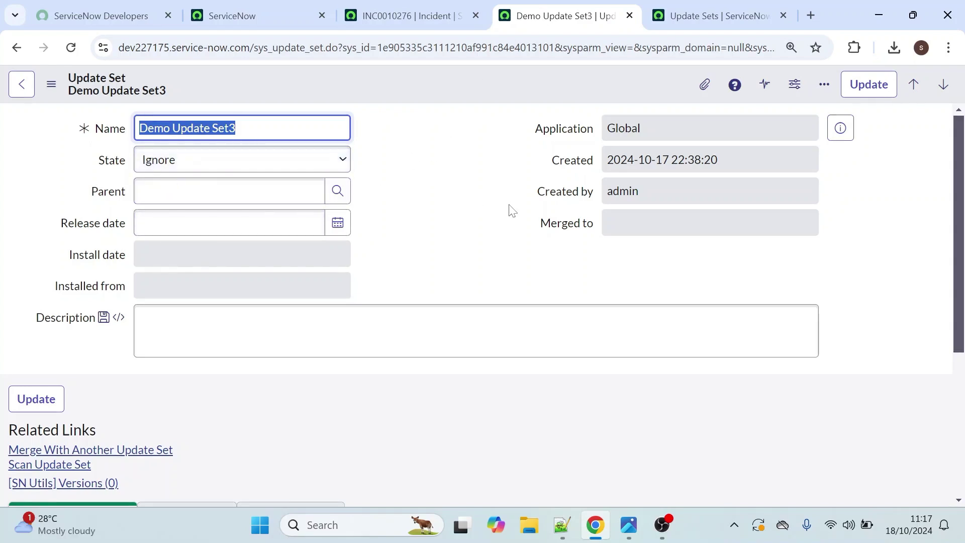
scroll(960, 179, down, 5)
scroll(961, 179, up, 5)
click(387, 17)
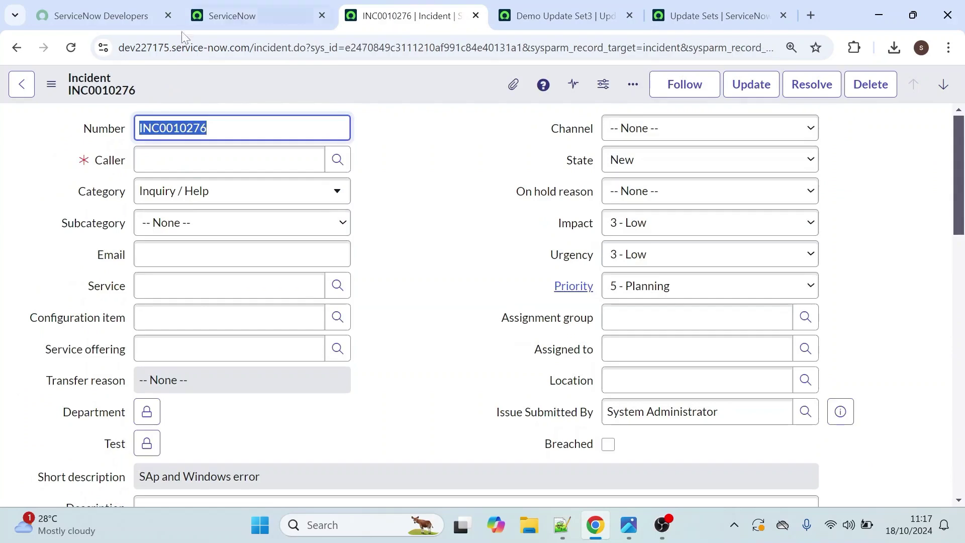
click(71, 49)
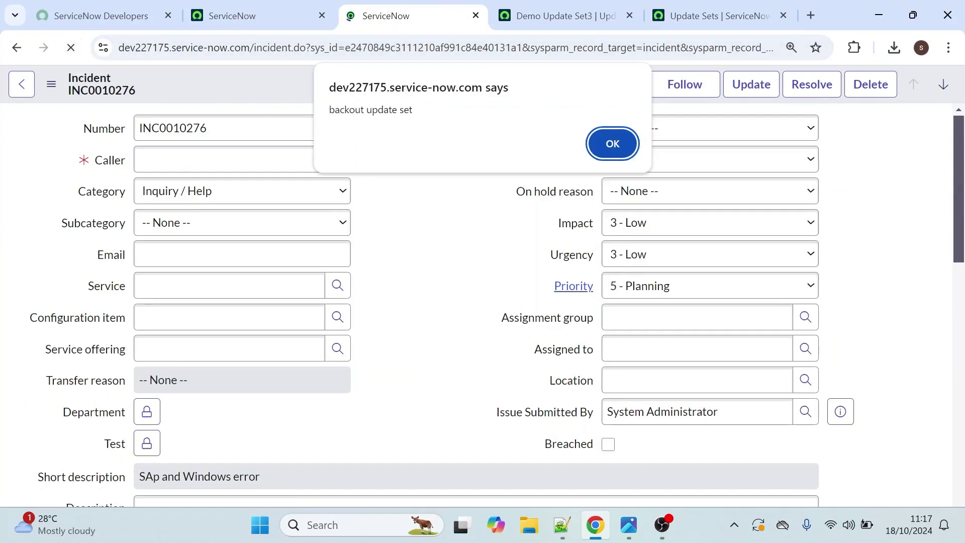
click(611, 145)
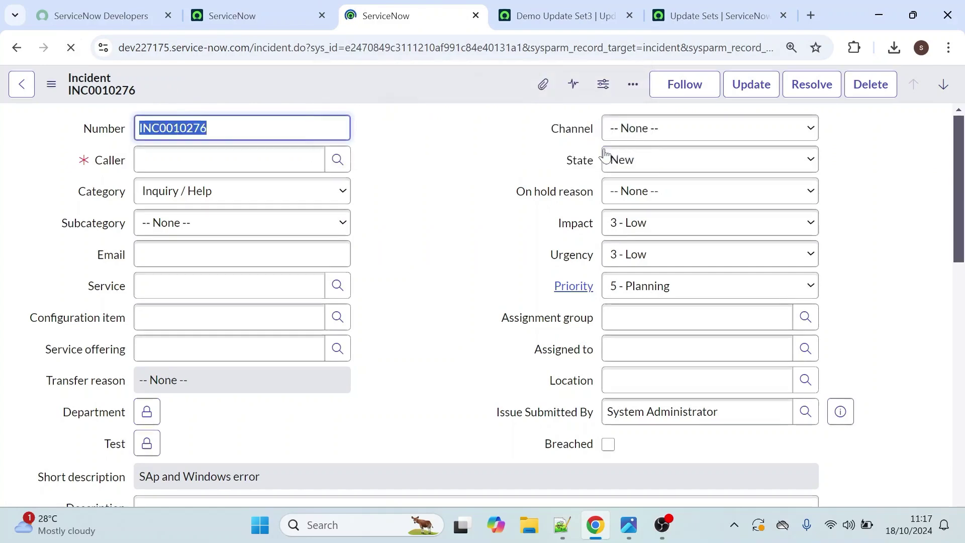
key(ctrl+Tab)
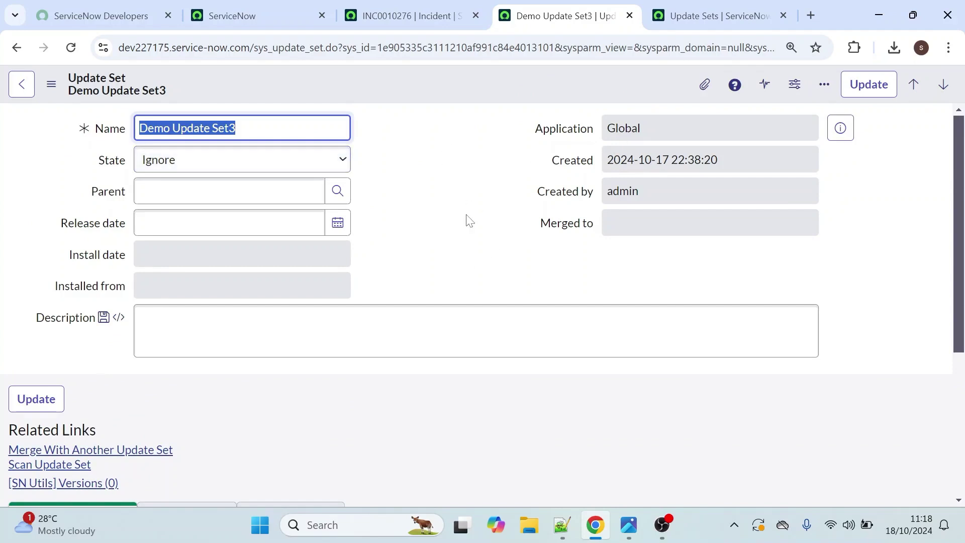
click(276, 161)
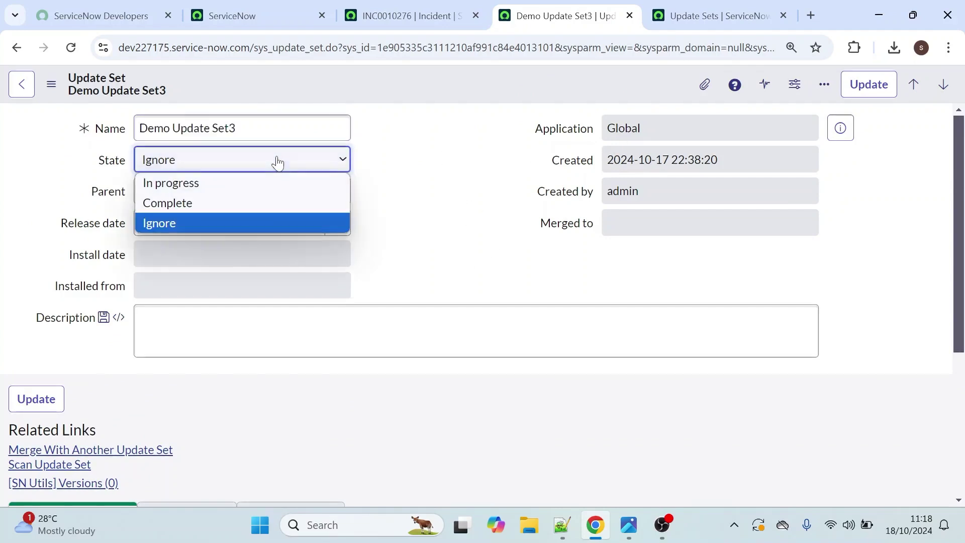
click(197, 201)
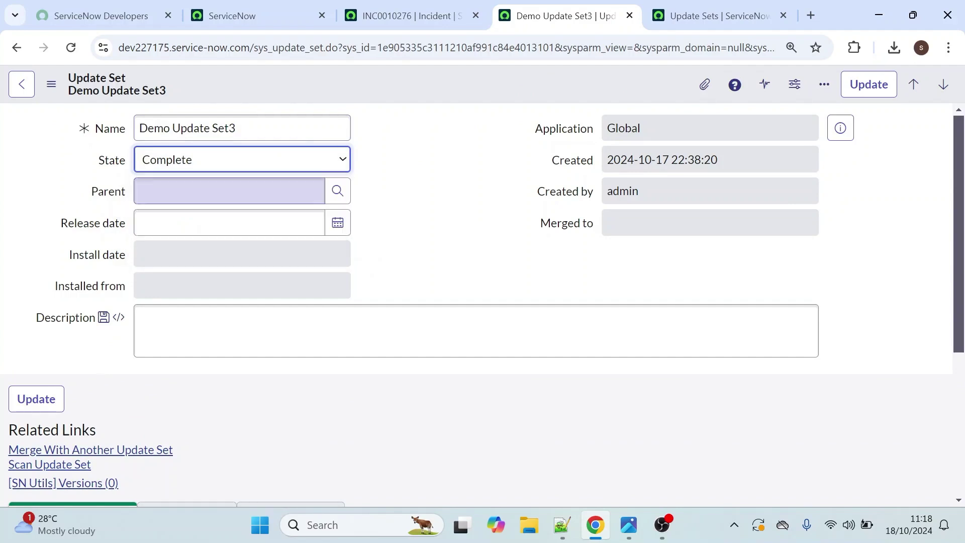
right_click(381, 80)
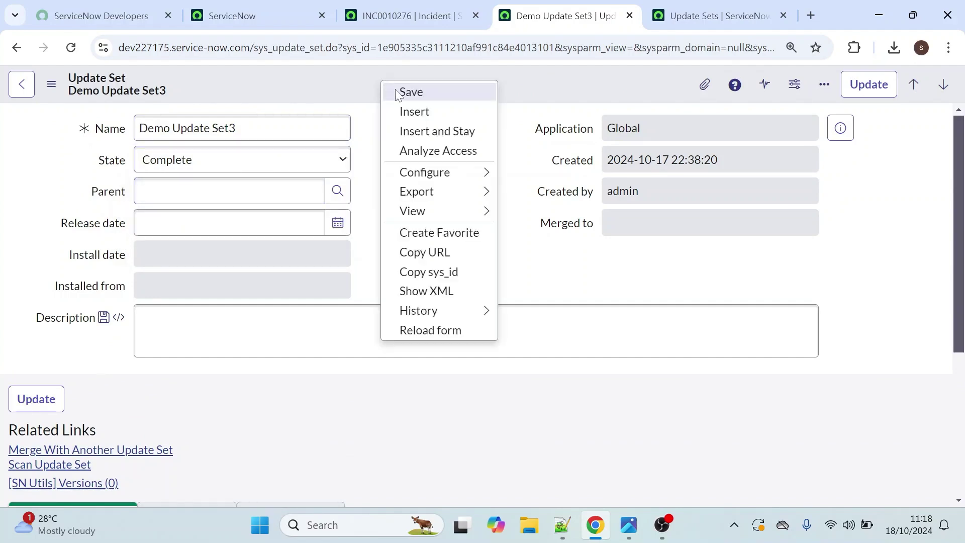
click(395, 91)
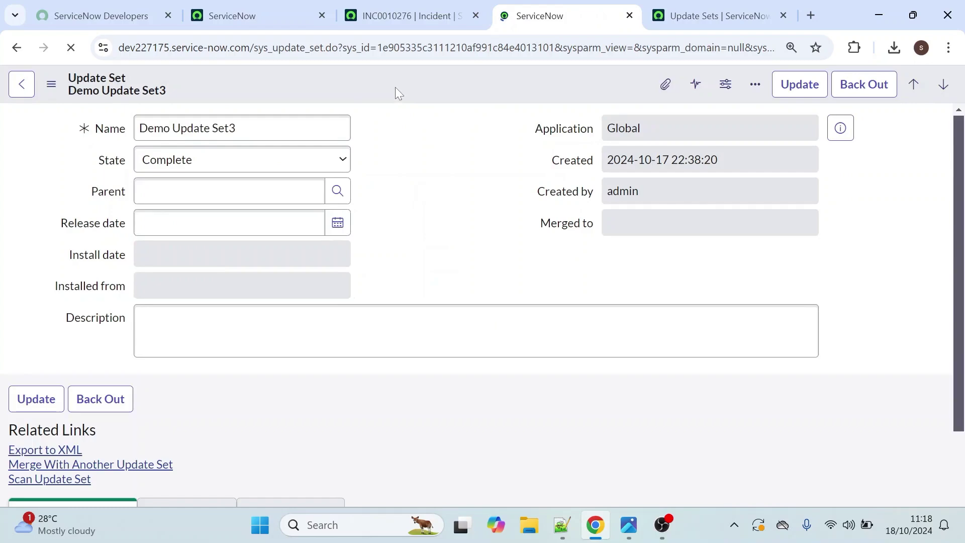
click(391, 7)
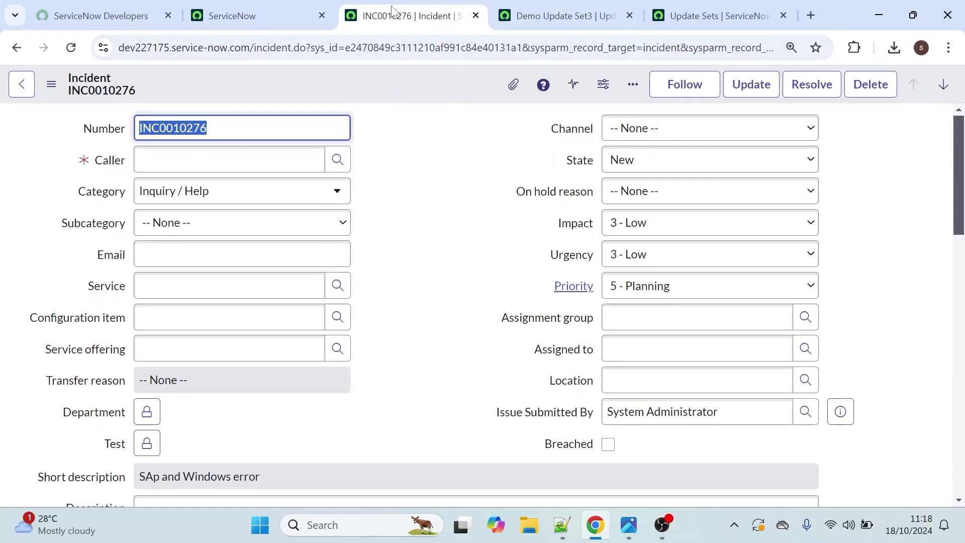
click(519, 18)
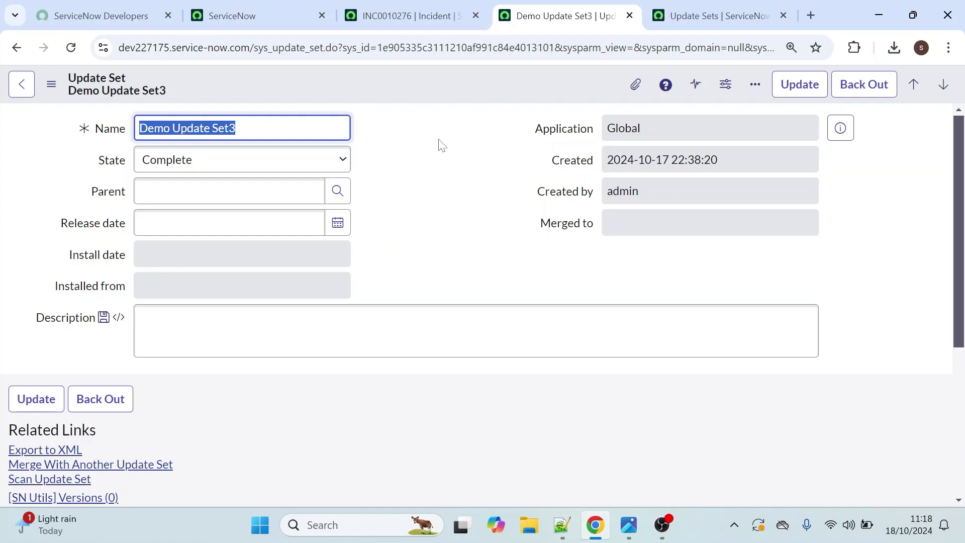
click(405, 15)
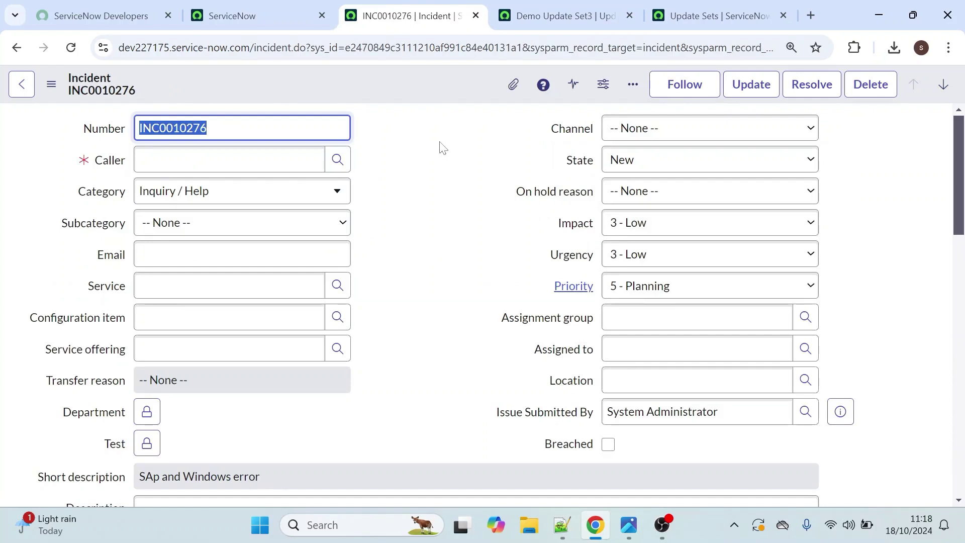
click(518, 22)
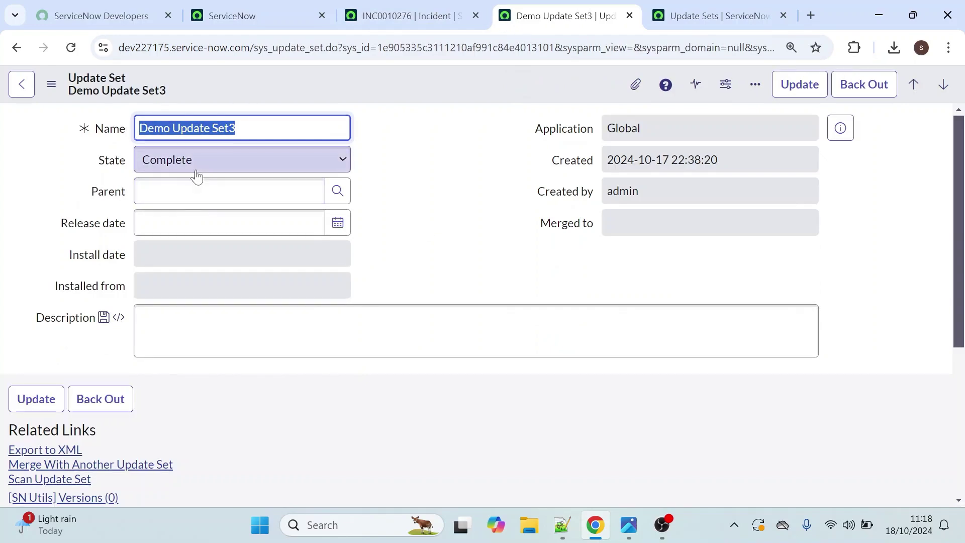
click(857, 94)
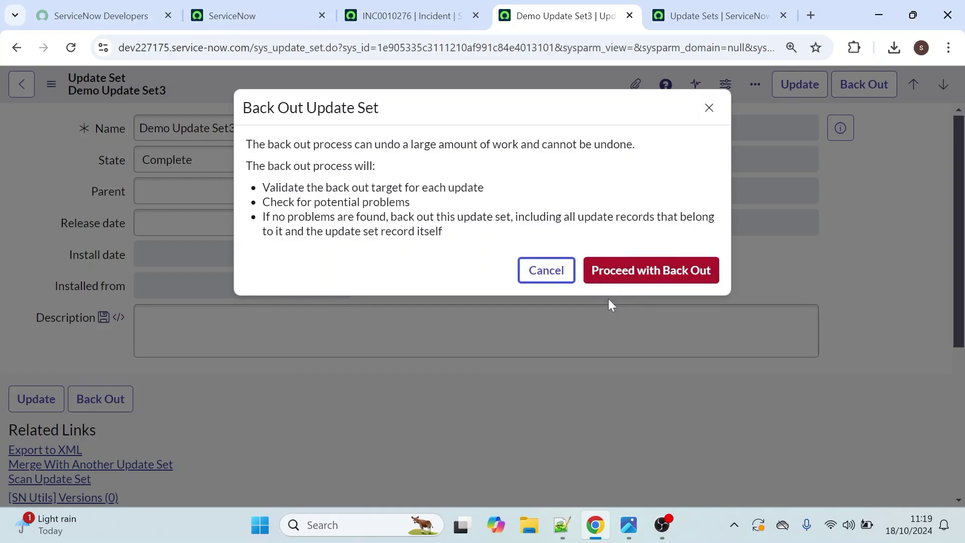
click(410, 16)
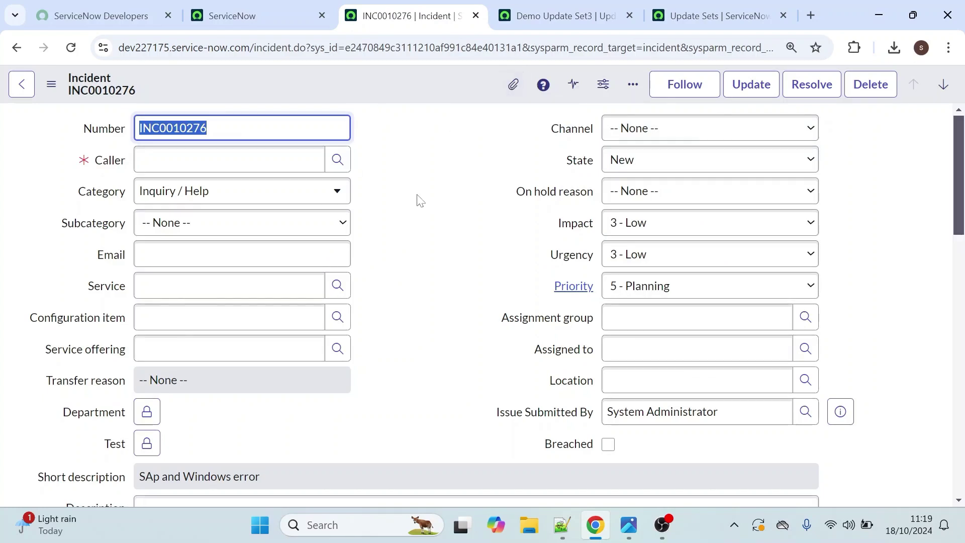
click(558, 19)
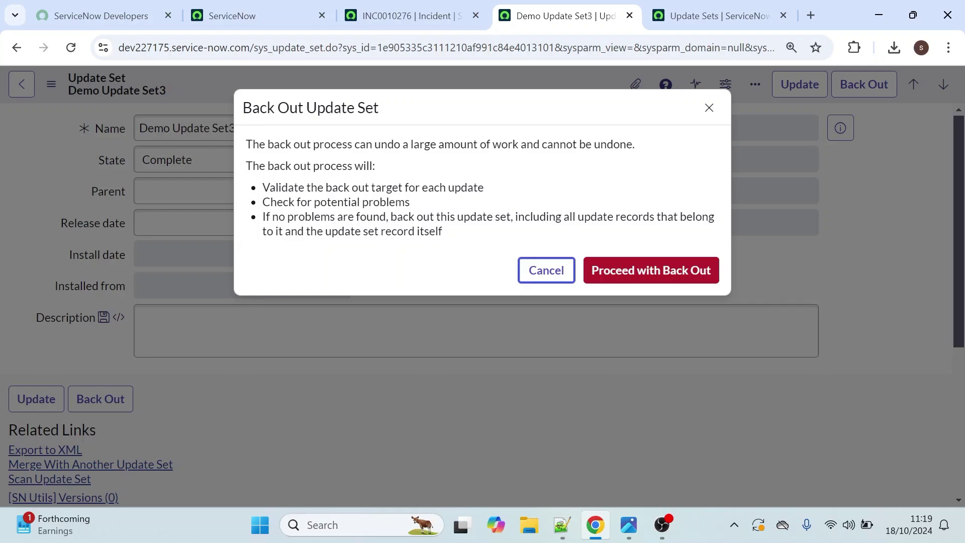
key(Escape)
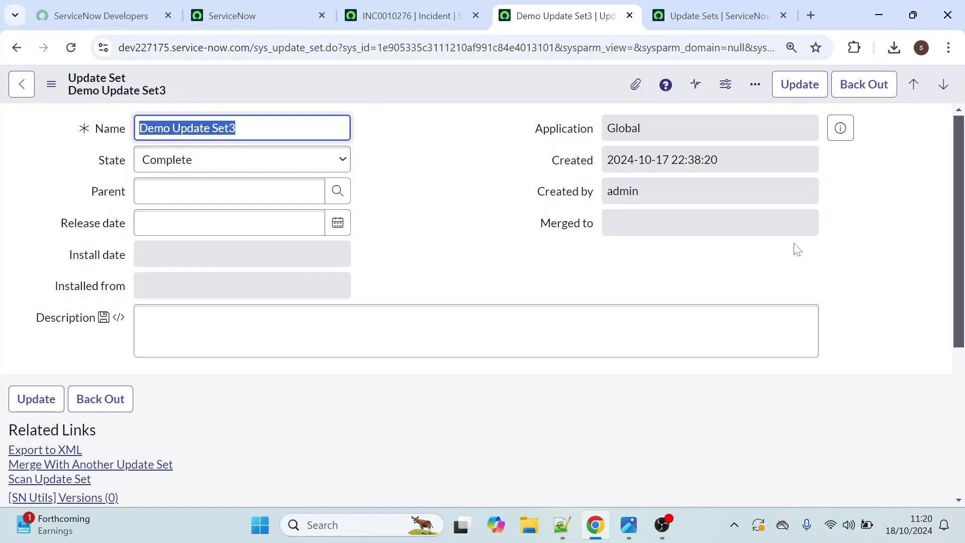
Back out Demo Update Set3 via Proceed with Back Out, then reload incident INC0010276.
click(873, 89)
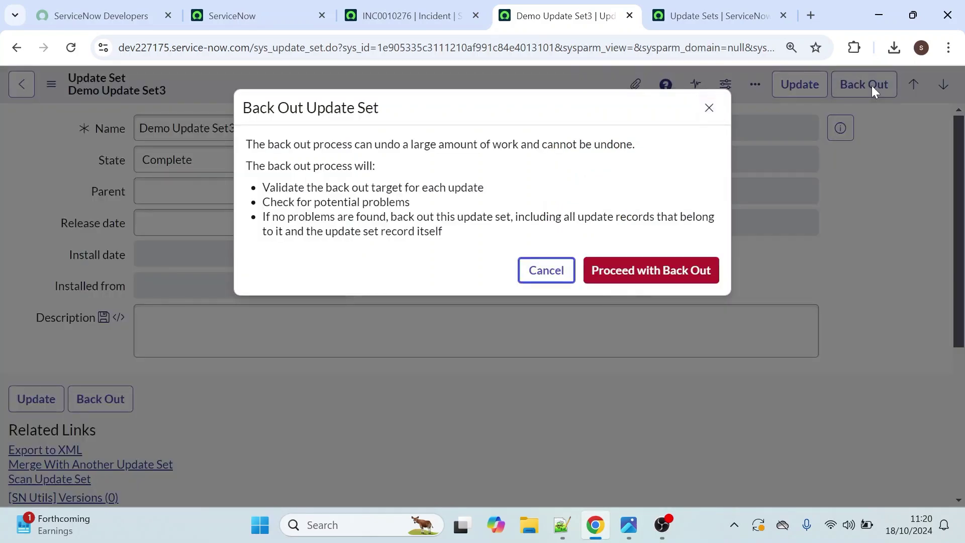
click(627, 278)
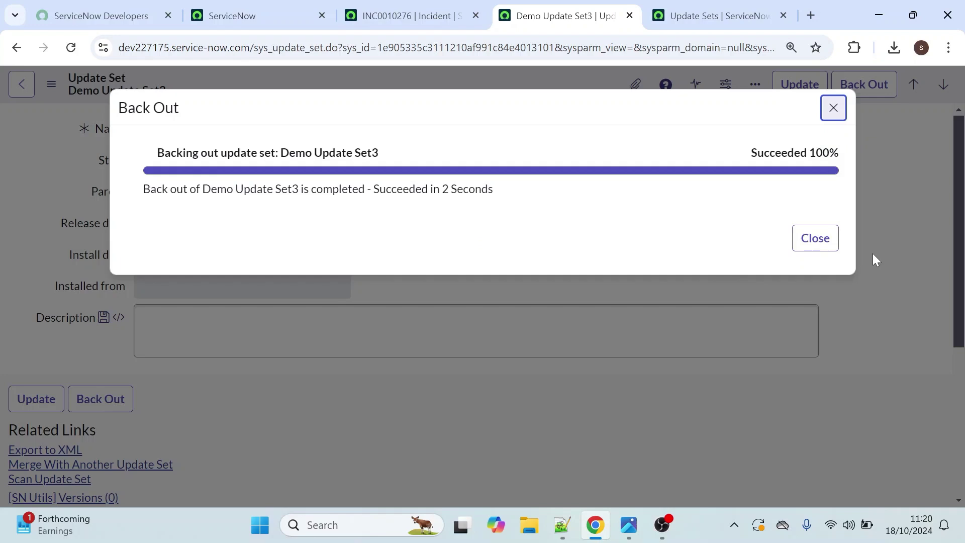
click(811, 243)
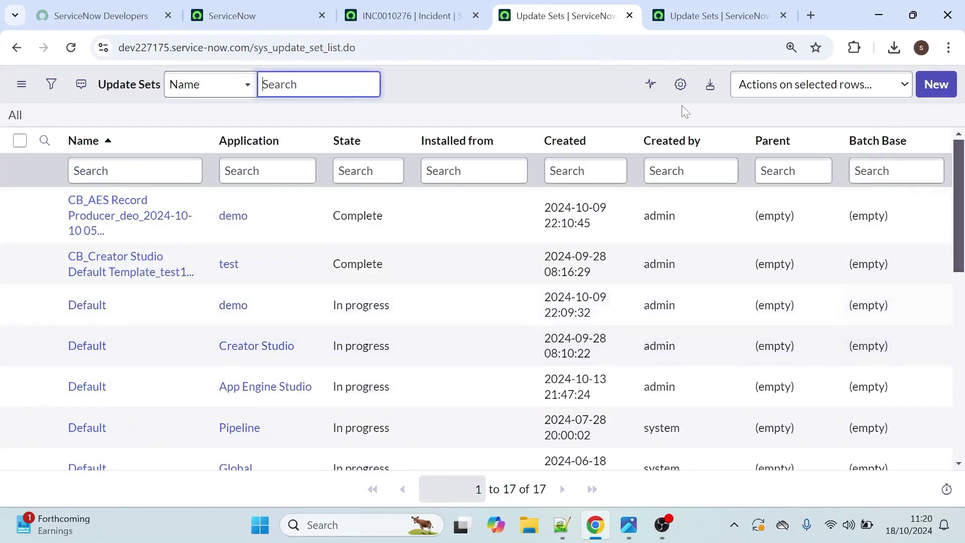
click(399, 11)
click(69, 53)
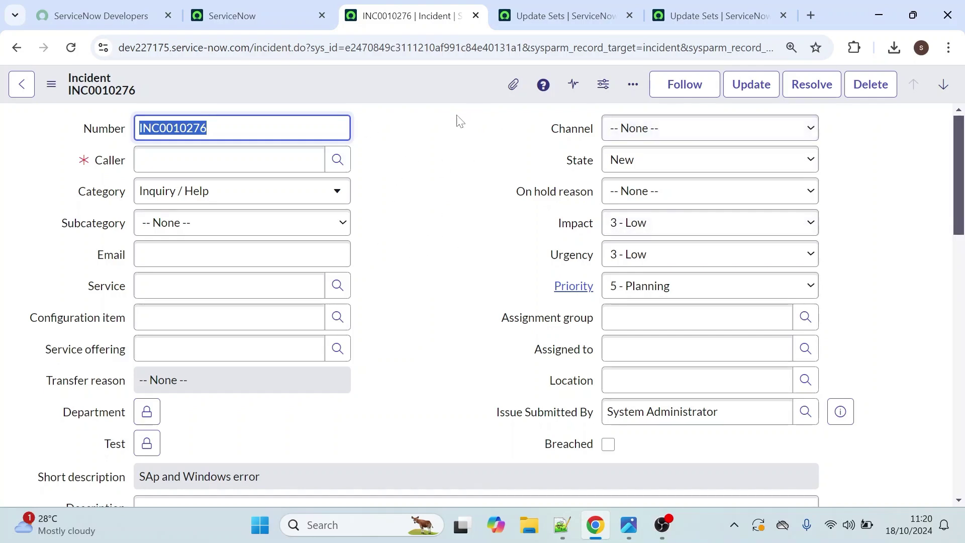
Duplicate the INC0010276 incident browser tab.
right_click(536, 16)
click(467, 141)
click(363, 9)
Open Configure > Client Scripts for incidents (42 scripts), then return to INC0010276.
right_click(370, 78)
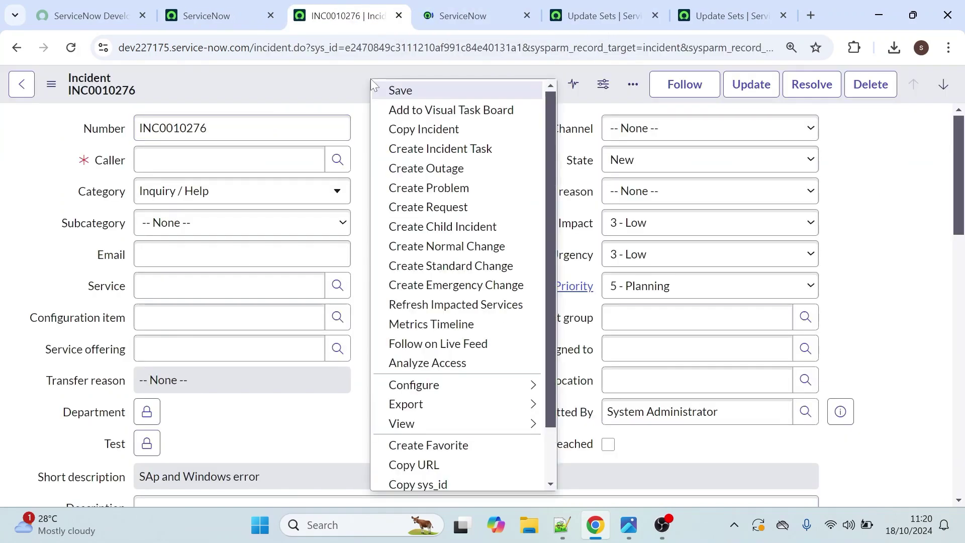
mouse_move(523, 385)
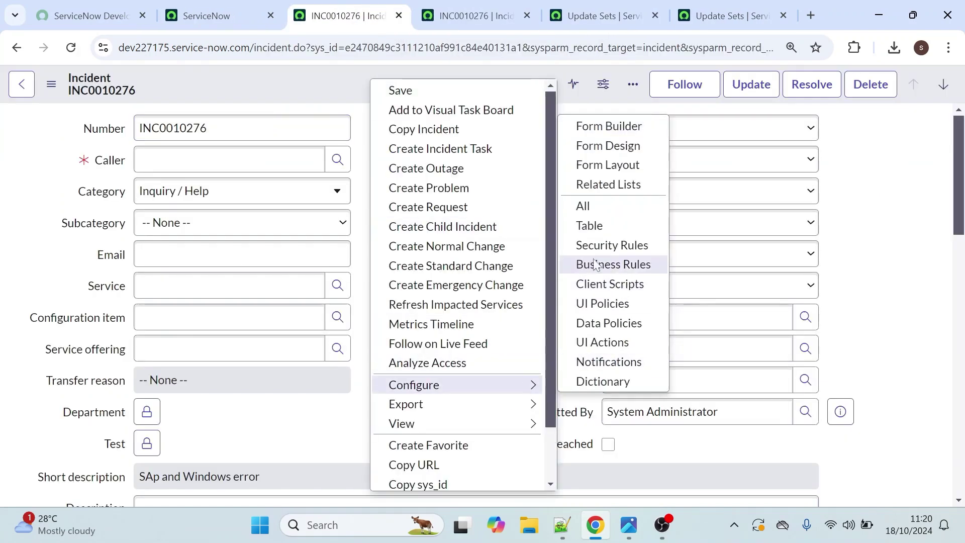
click(599, 284)
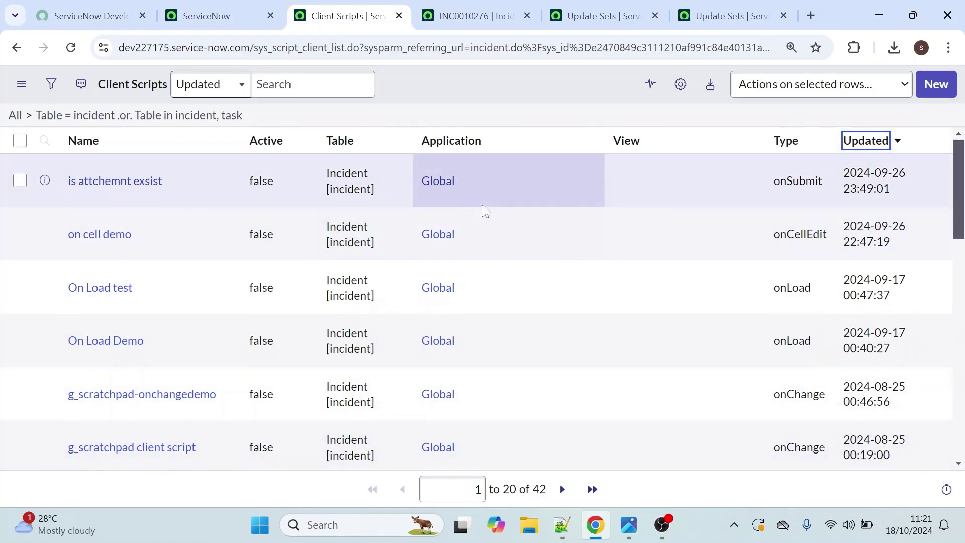
click(472, 16)
click(71, 47)
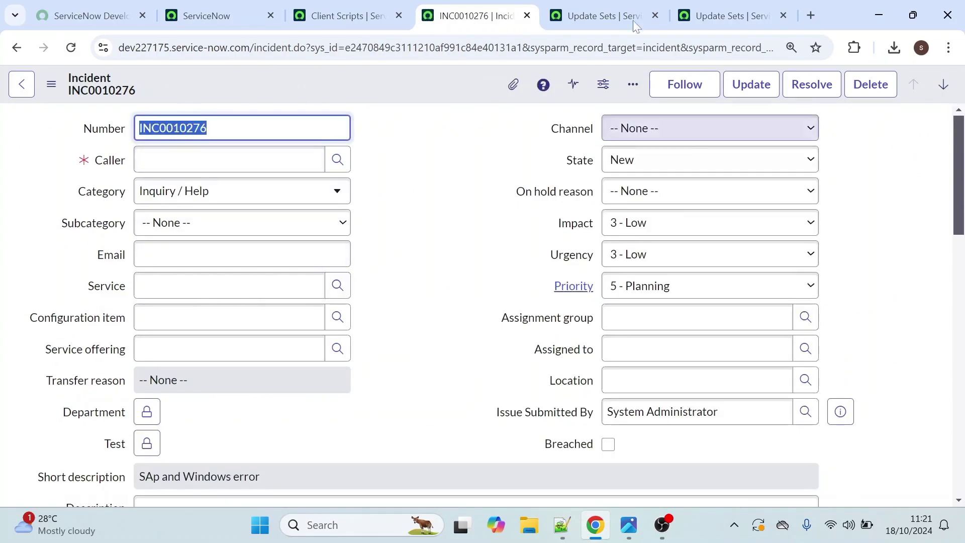
Scroll the Update Sets list, now 17 records, to verify Demo Update Set3 is gone.
click(601, 15)
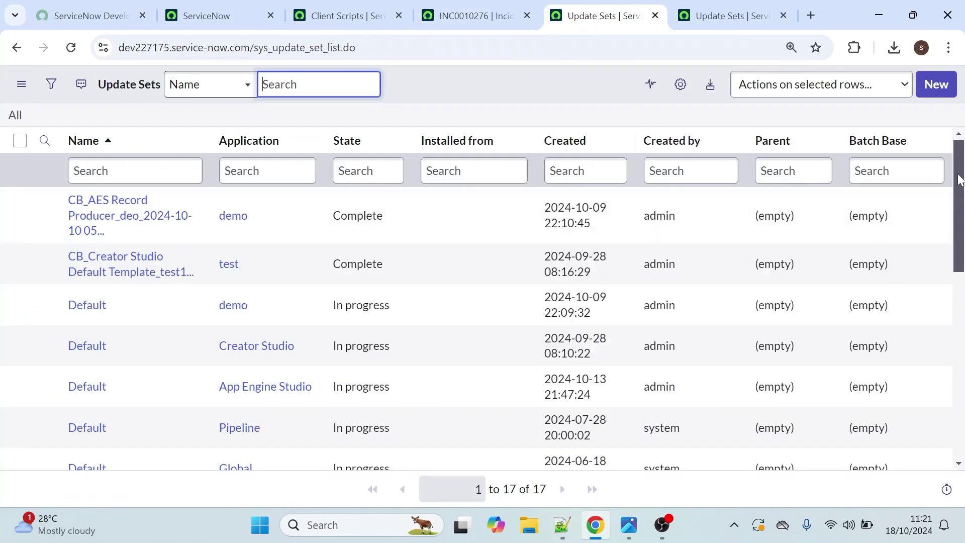
drag(956, 176, 956, 362)
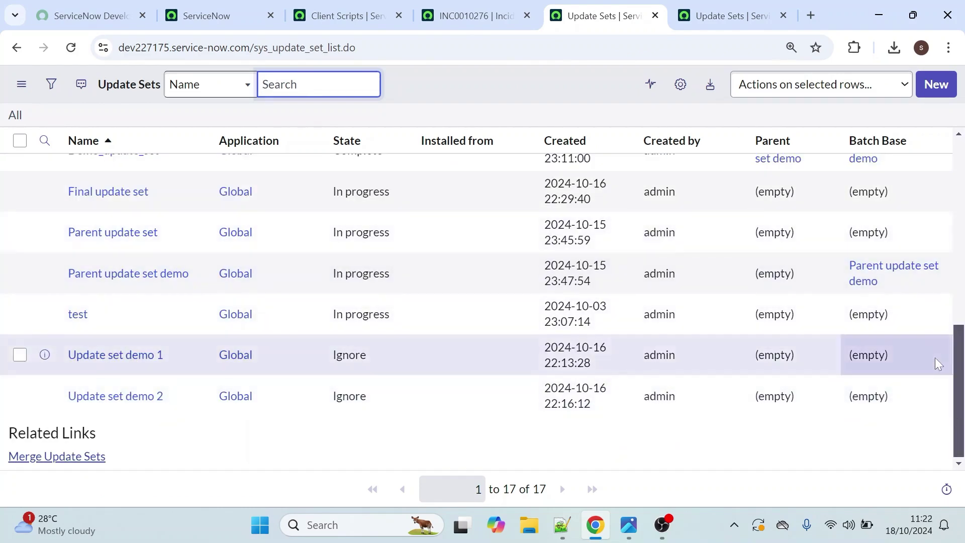
drag(959, 377, 919, 437)
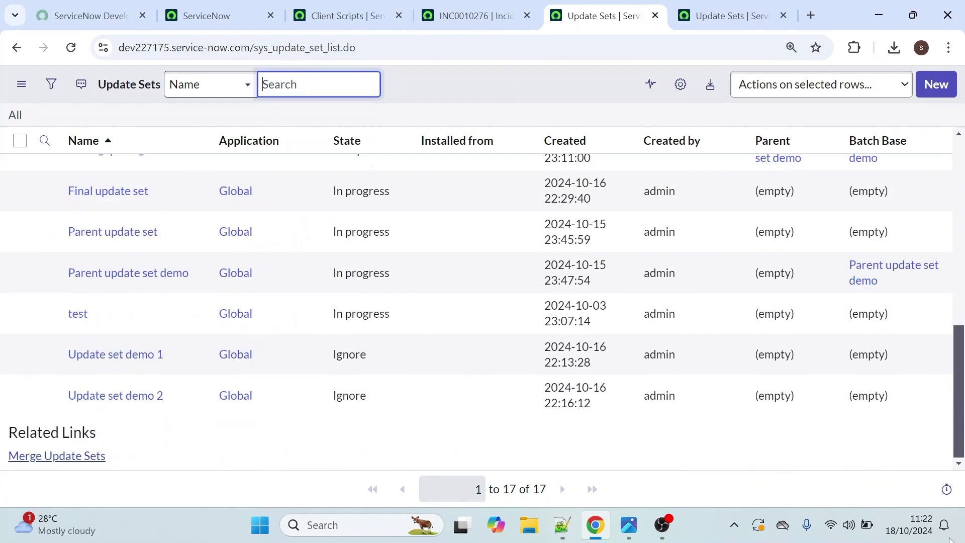
drag(958, 392, 928, 390)
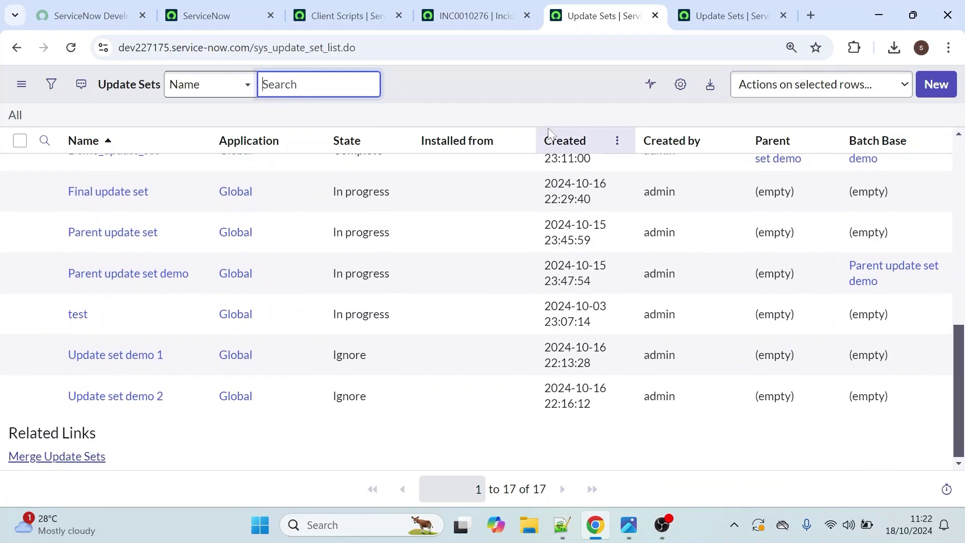